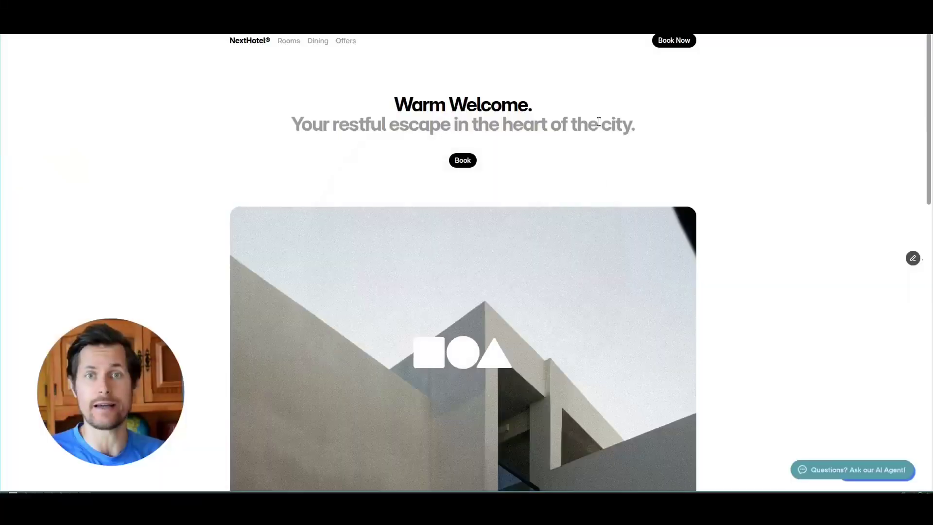
- Open the NextHotel AI receptionist chat to see its welcome greeting, then move to the Airtable base
left_click(882, 482)
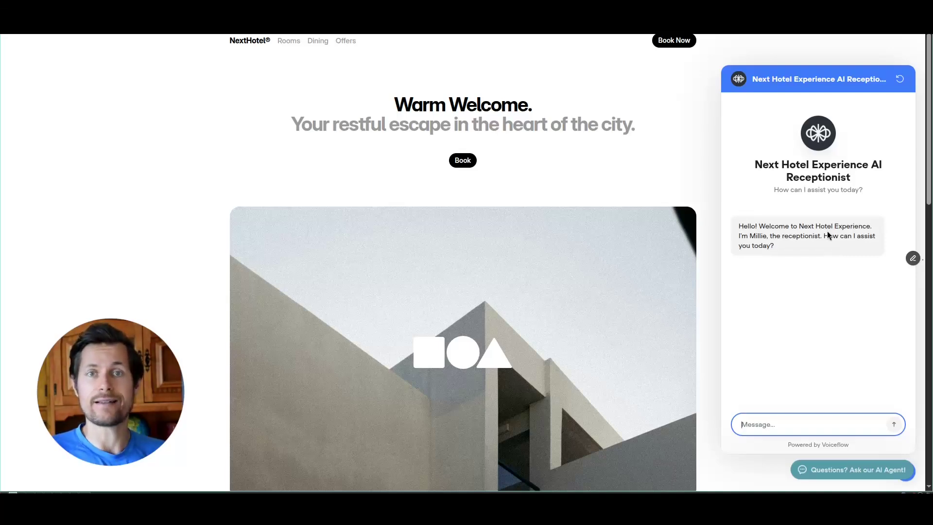
key("ctrl+Tab")
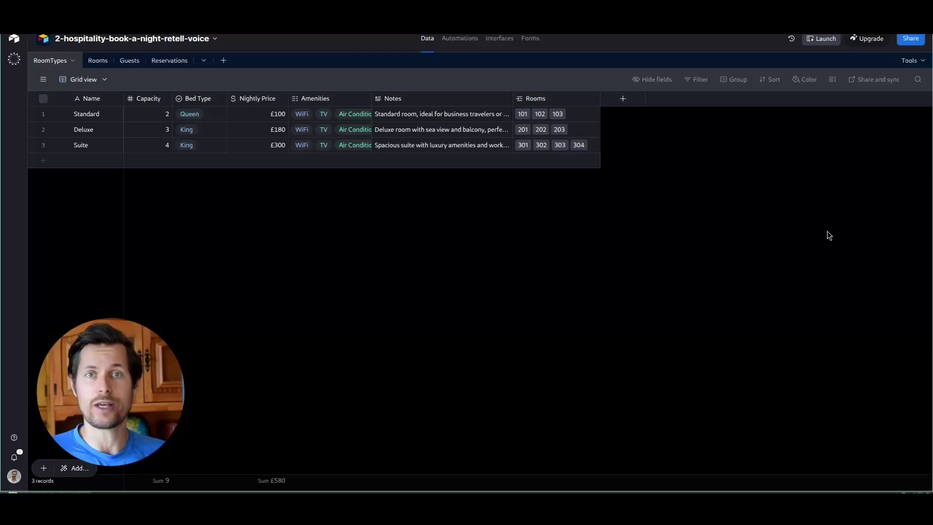
- Browse the Reservations, Rooms and Guests tables, ending back on RoomTypes
left_click(161, 63)
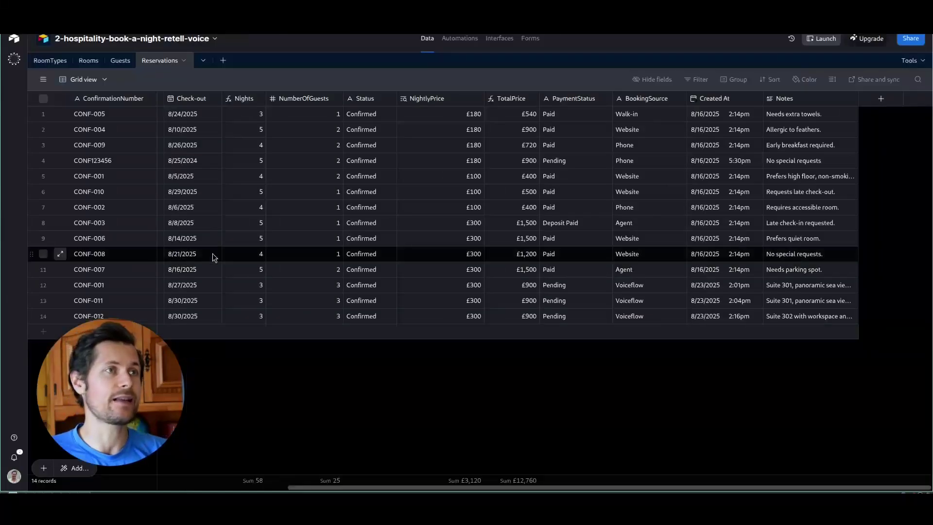
left_click(80, 63)
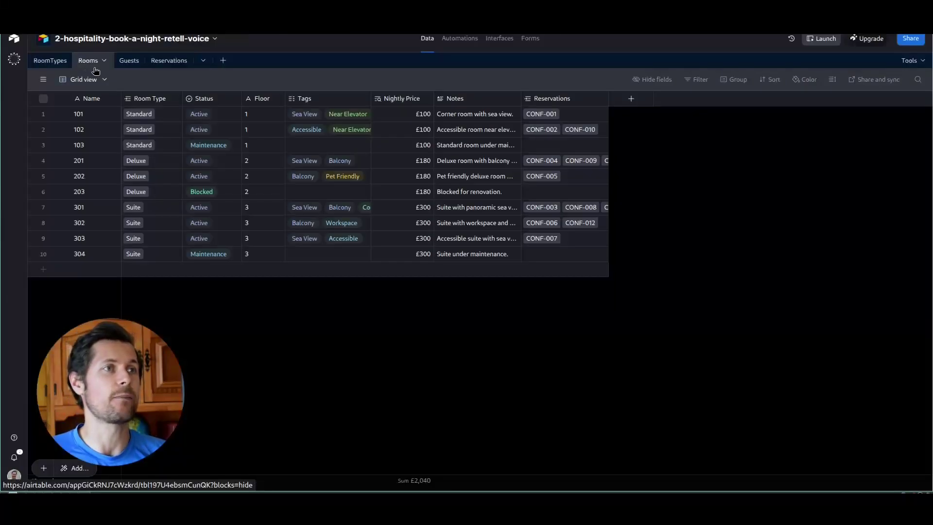
left_click(128, 66)
left_click(43, 63)
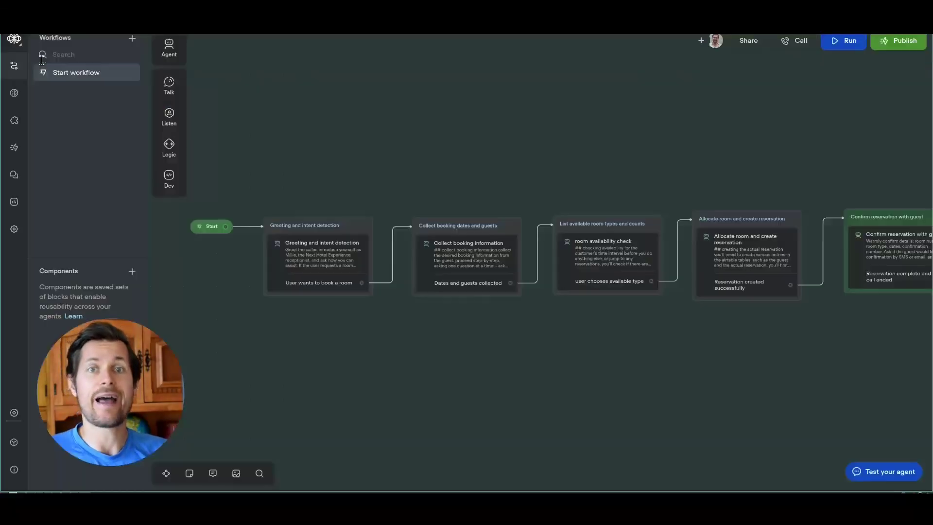
- Pan and zoom the canvas across the greeting, booking-details, availability-check and room-allocation blocks
left_click_drag(500, 141, 475, 149)
left_click_drag(515, 361, 519, 348)
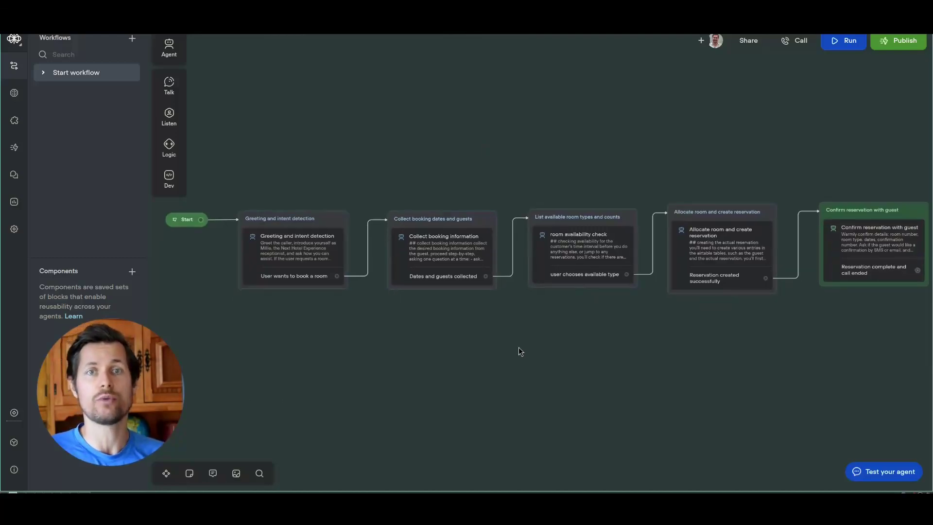
scroll(394, 343, "up", 3)
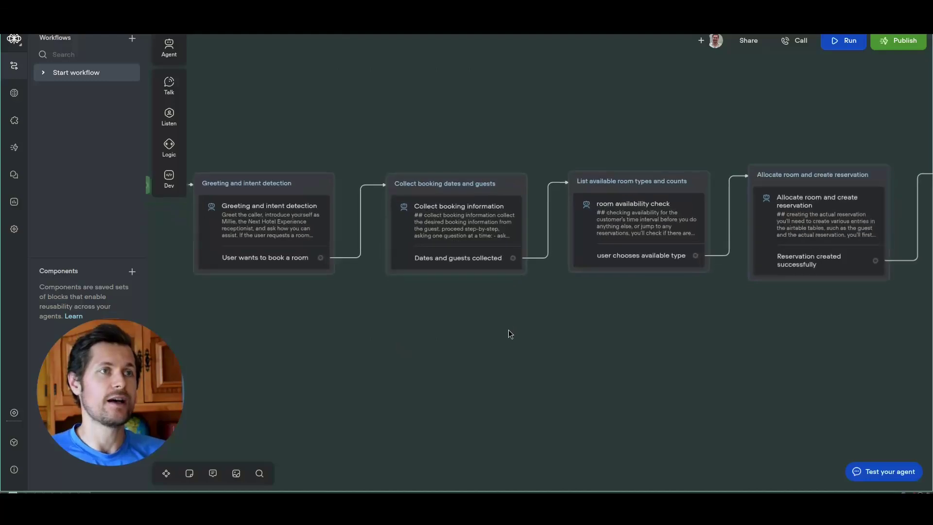
left_click_drag(510, 334, 494, 344)
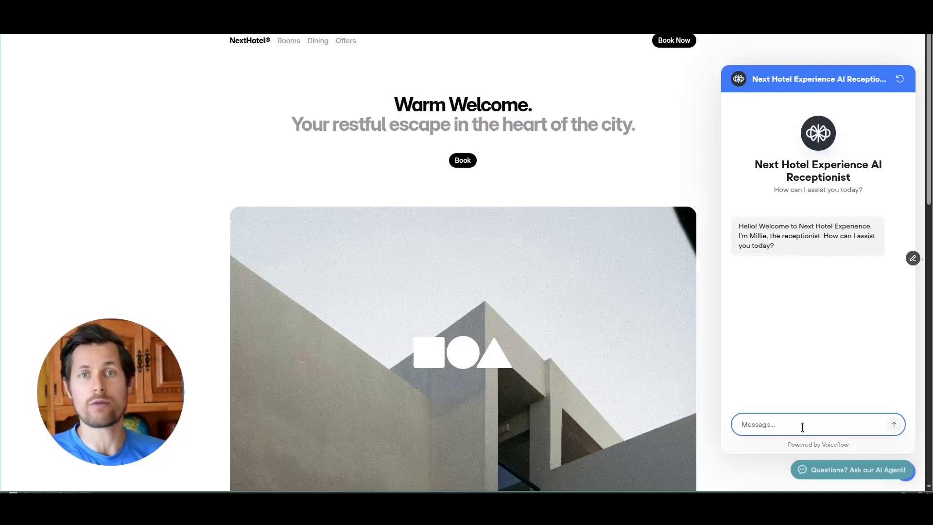
- Ask the receptionist to book a room for a stay from August 27th to 30th
type("hi, i'd like to book a")
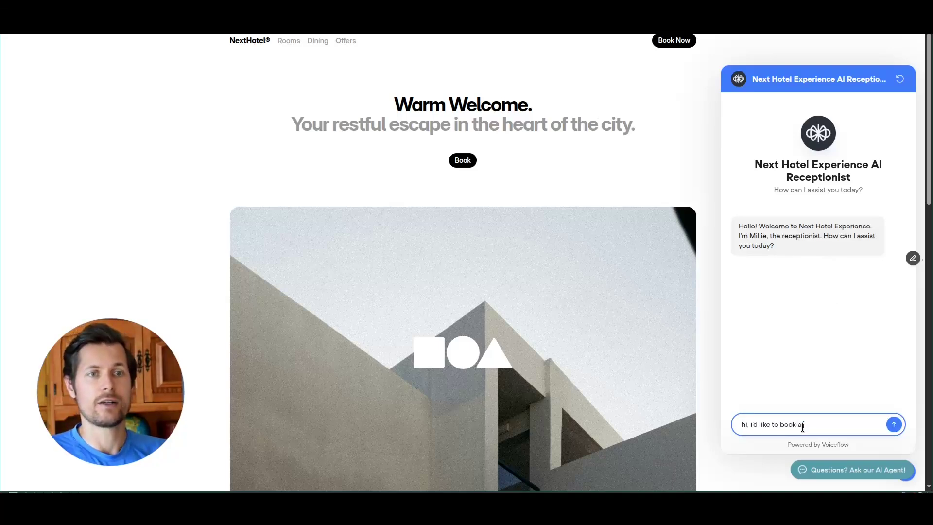
type(" room please")
key("Return")
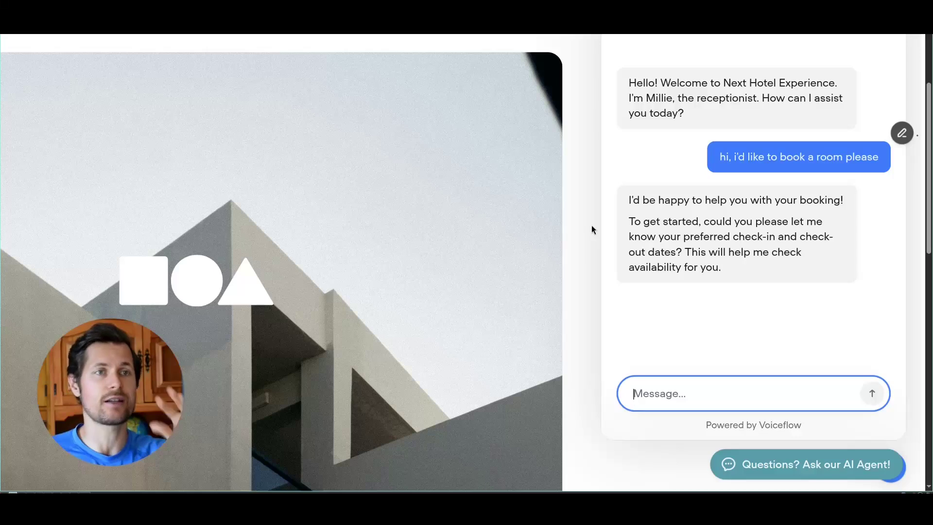
left_click_drag(629, 221, 815, 236)
left_click(780, 302)
left_click(764, 394)
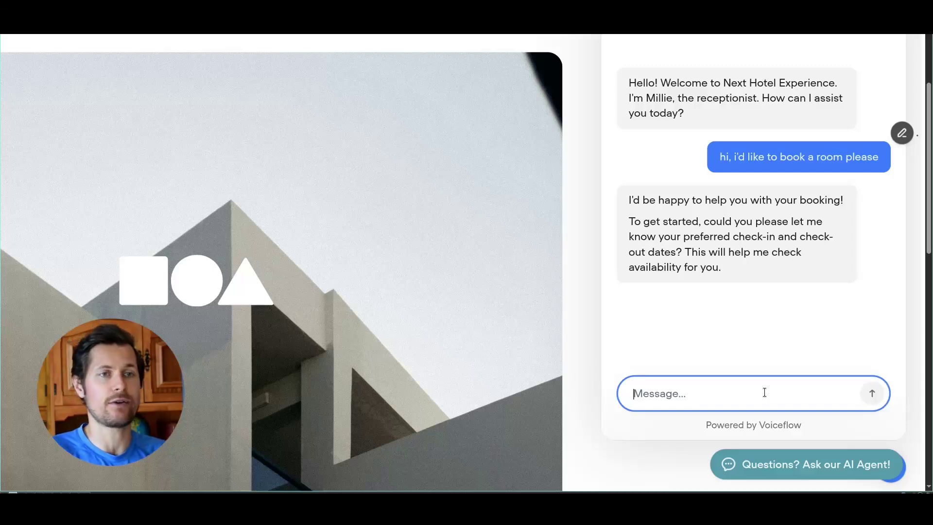
type("it's from aug 27th to 30th")
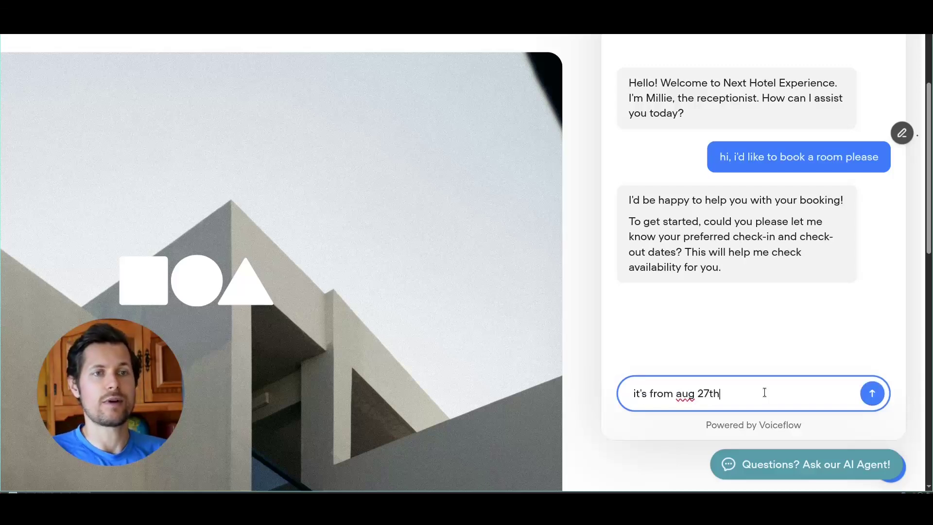
key("Return")
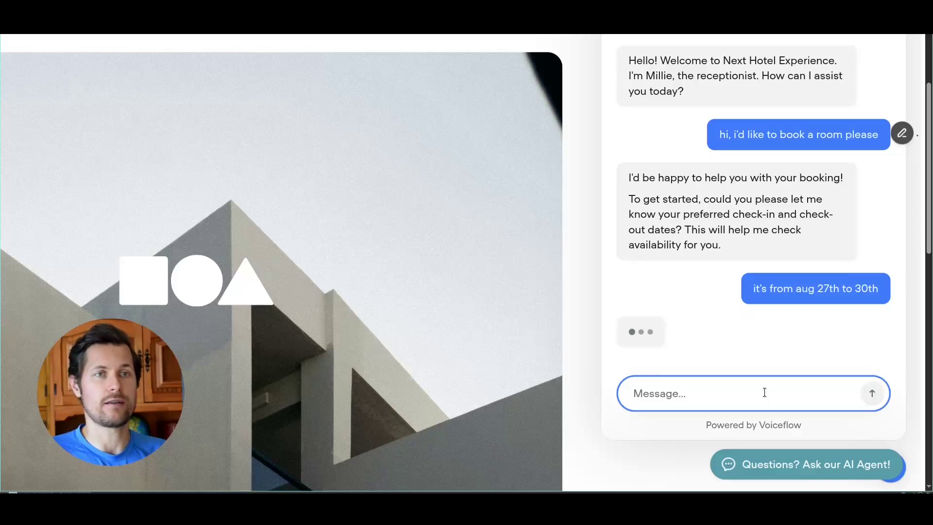
- Ask the receptionist which room types exist and how they differ
scroll(729, 303, "down", 5)
scroll(728, 302, "up", 2)
scroll(491, 288, "down", 3)
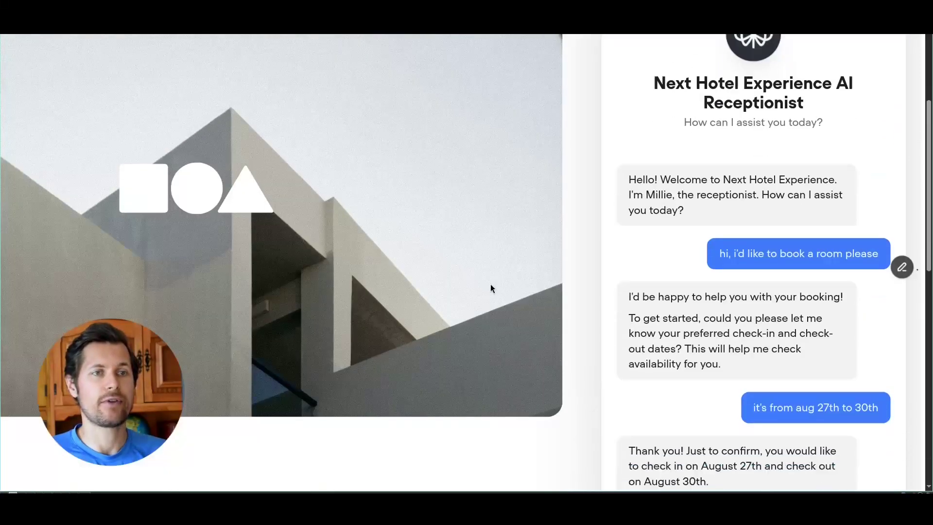
left_click_drag(652, 337, 786, 338)
left_click(801, 367)
left_click_drag(657, 352, 820, 360)
left_click(808, 365)
left_click(750, 436)
type("what room types do you have and what's the difference dbetween them?")
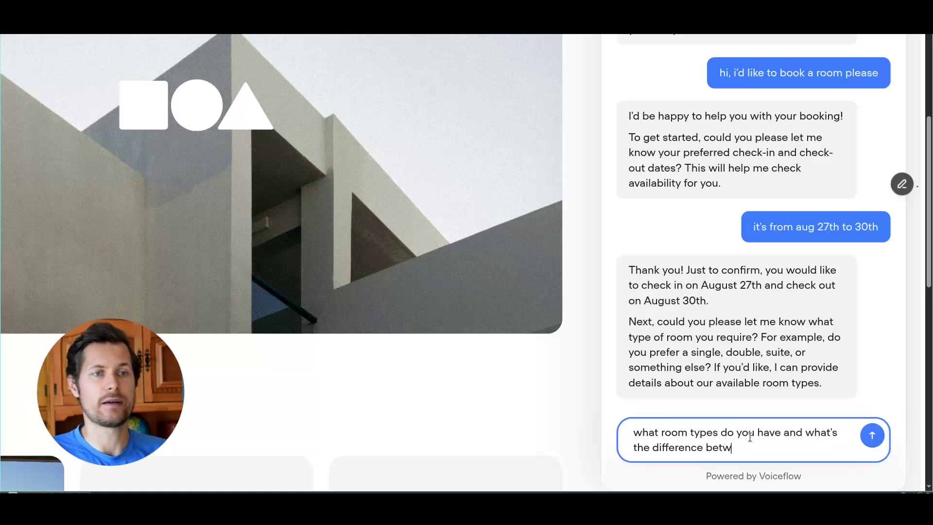
key("Return")
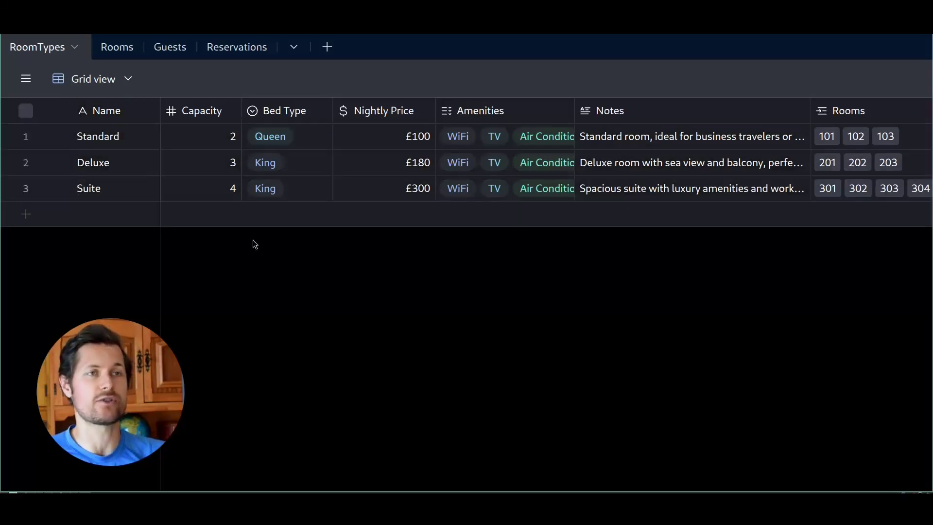
- Expand the Standard and Suite Notes cells in RoomTypes to compare with the bot's answer
left_click(644, 136)
left_click(620, 178)
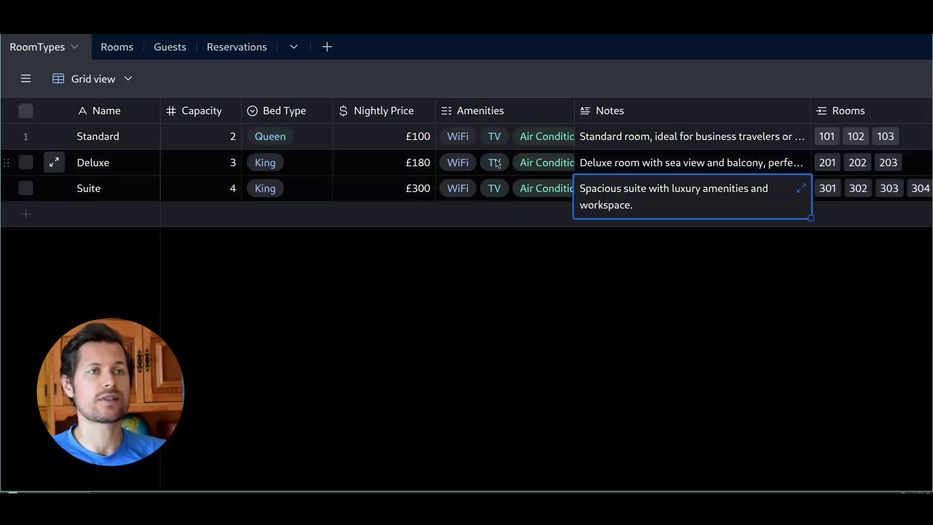
left_click(675, 277)
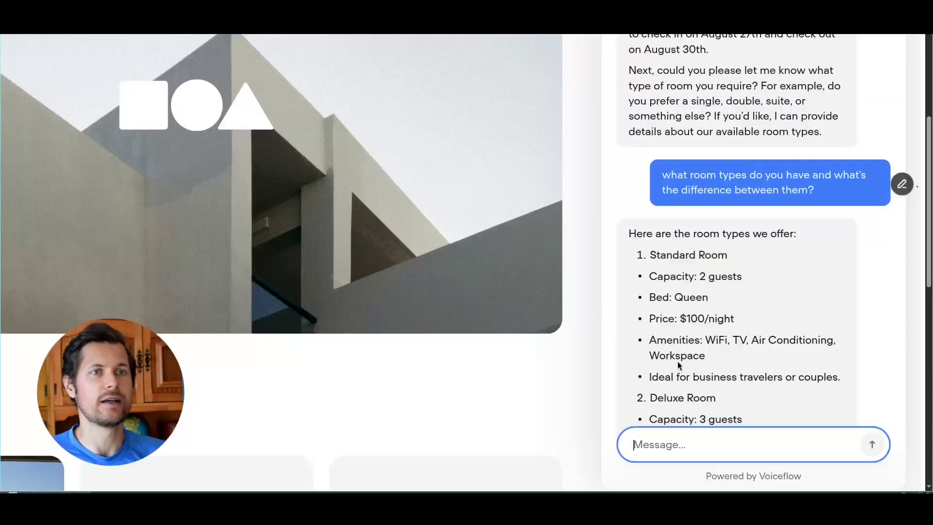
- Review the room-type reply, highlighting Suite amenities and the Suite 4-guest versus Deluxe 3-guest capacities
scroll(678, 365, "down", 1)
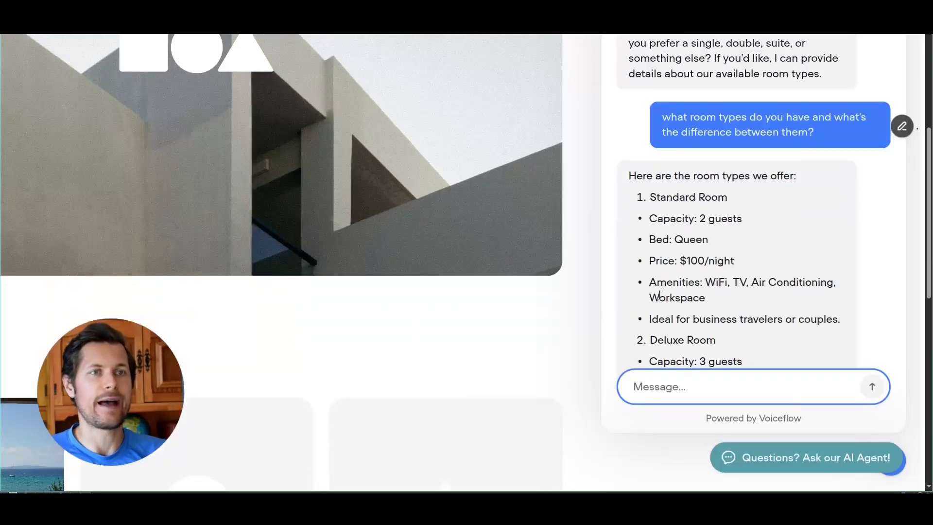
scroll(715, 234, "up", 2)
scroll(765, 232, "down", 5)
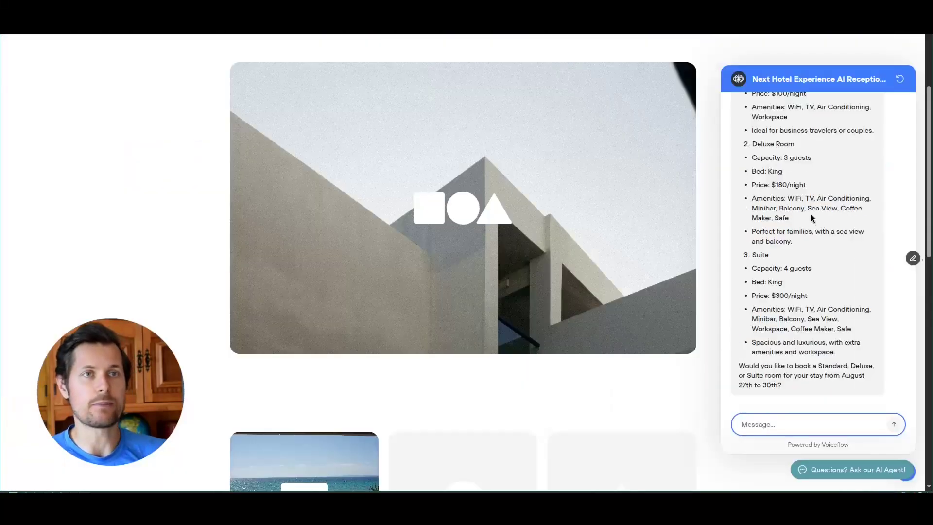
left_click_drag(788, 242, 777, 256)
left_click(764, 291)
left_click_drag(756, 309, 784, 310)
left_click_drag(740, 365, 767, 375)
left_click(831, 385)
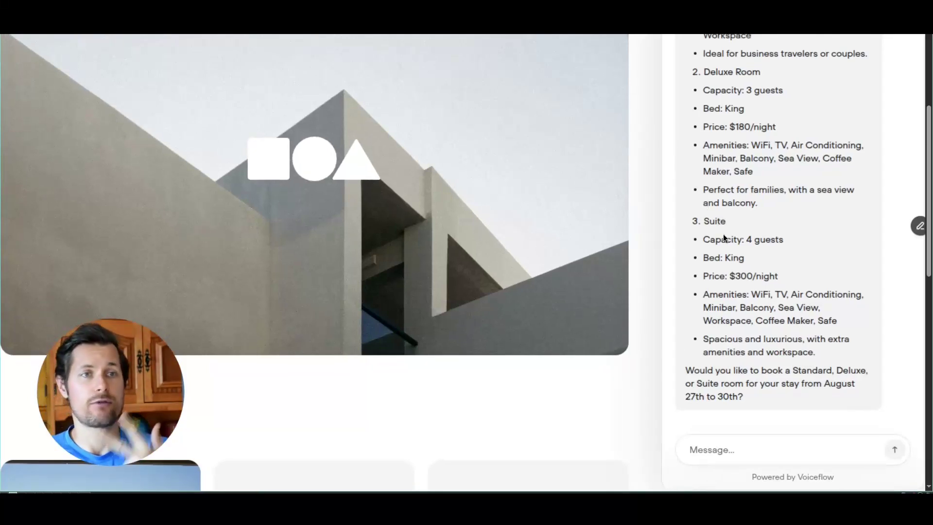
left_click_drag(715, 239, 797, 245)
left_click(722, 85)
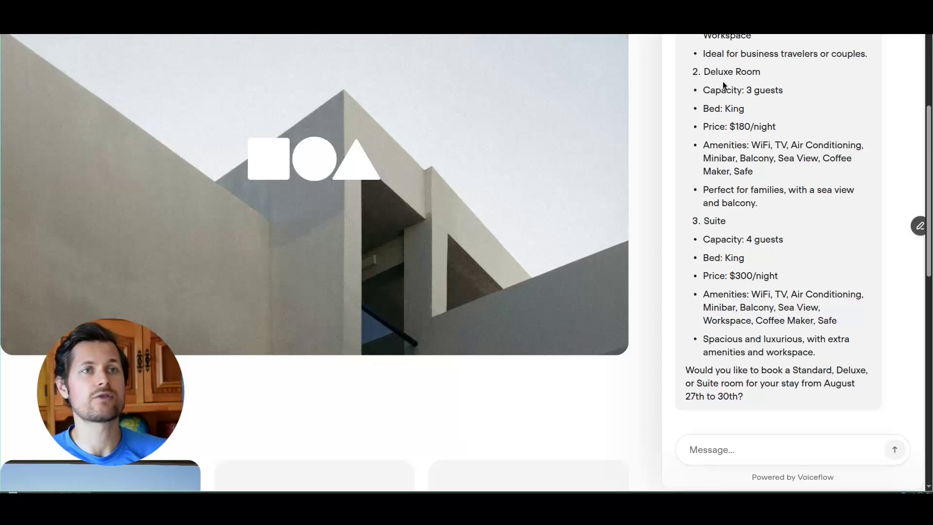
mouse_move(759, 90)
left_mouse_down()
mouse_move(771, 91)
mouse_move(743, 91)
left_mouse_up()
left_click_drag(742, 239, 762, 236)
- Reply choosing the Suite and asking what different suite types are available
left_click(749, 446)
type("let's go with the suite. what are the different")
key("BackSpace")
type("nte suite types that you have?")
key("Return")
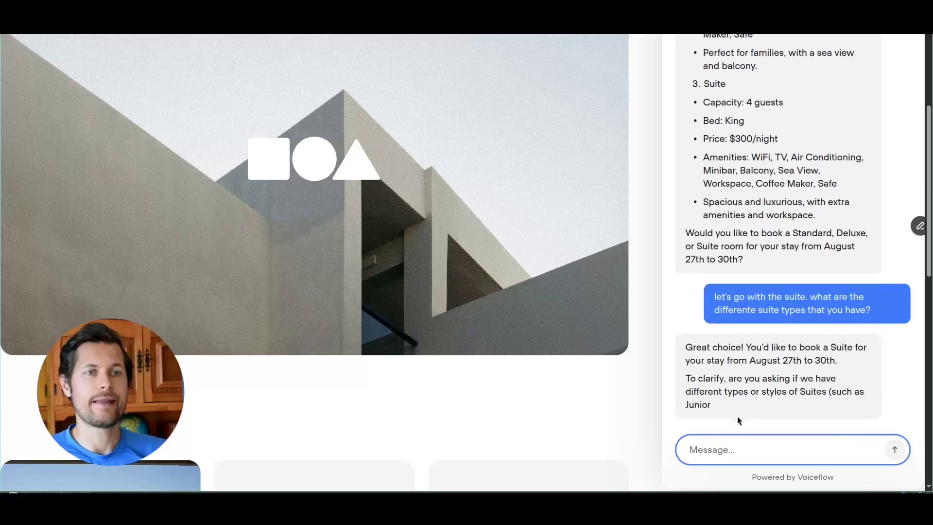
key("ctrl+minus")
key("ctrl+minus")
key("ctrl+minus")
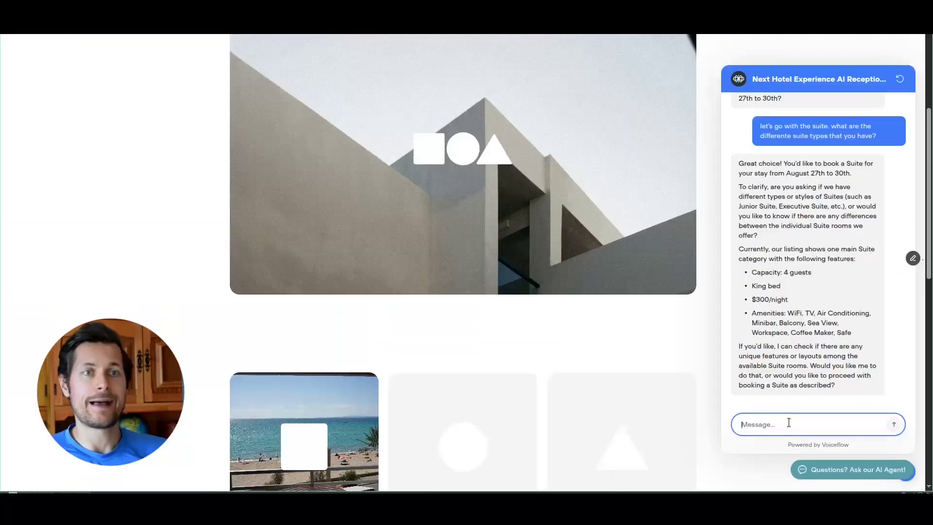
- Ask the bot to explain the differences between the suite rooms it offers
left_click_drag(776, 346, 802, 363)
left_click(802, 364)
left_click(821, 424)
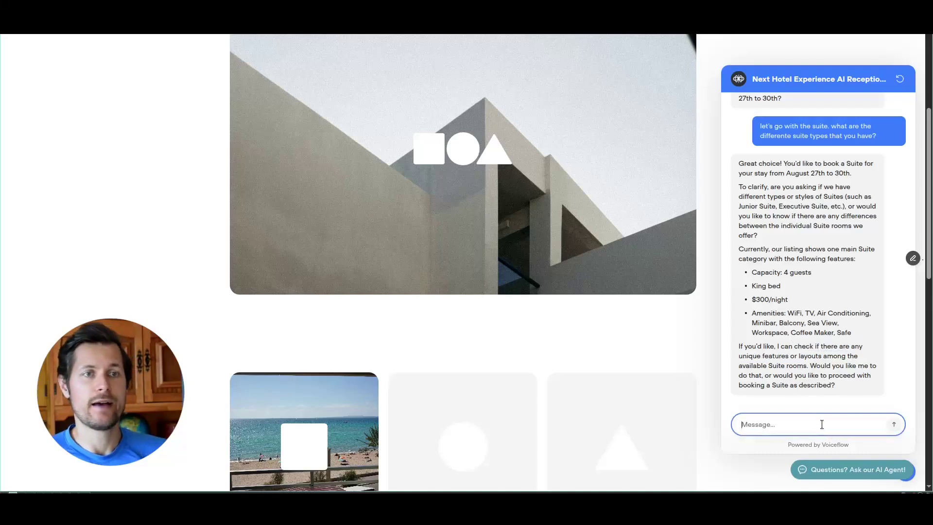
type("yes, please pr")
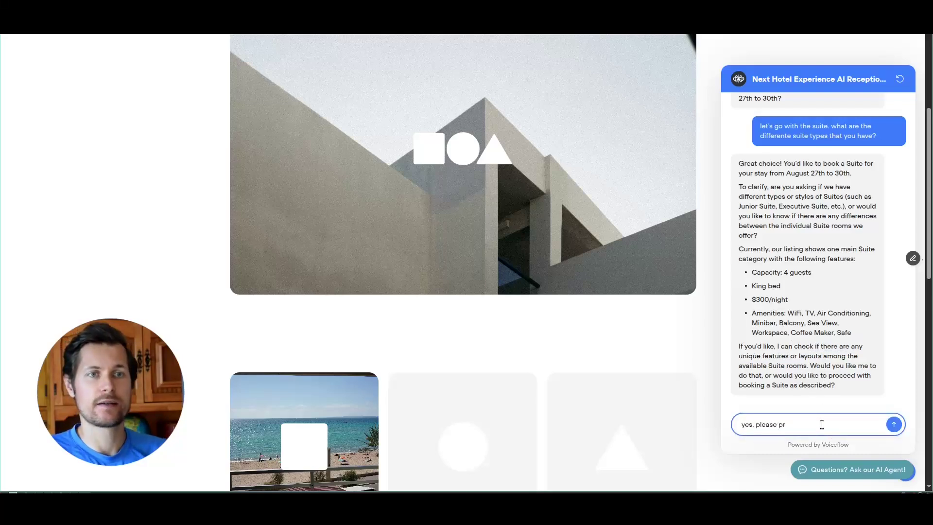
type("ovide the differences ")
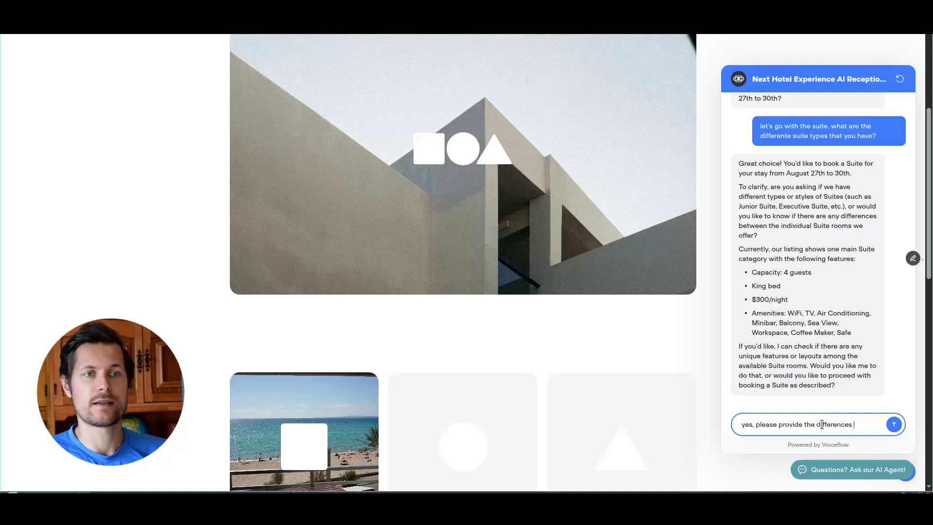
type("between different suite room")
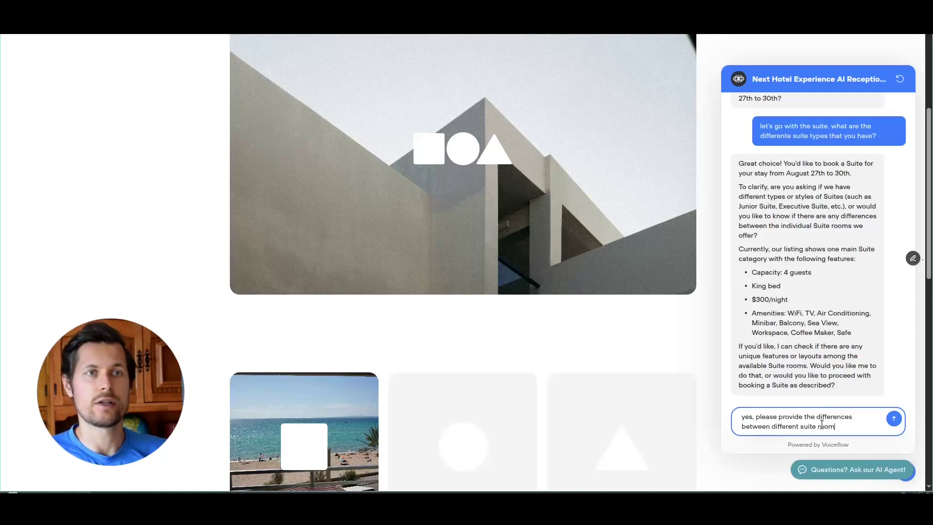
type("s you offer")
key("Return")
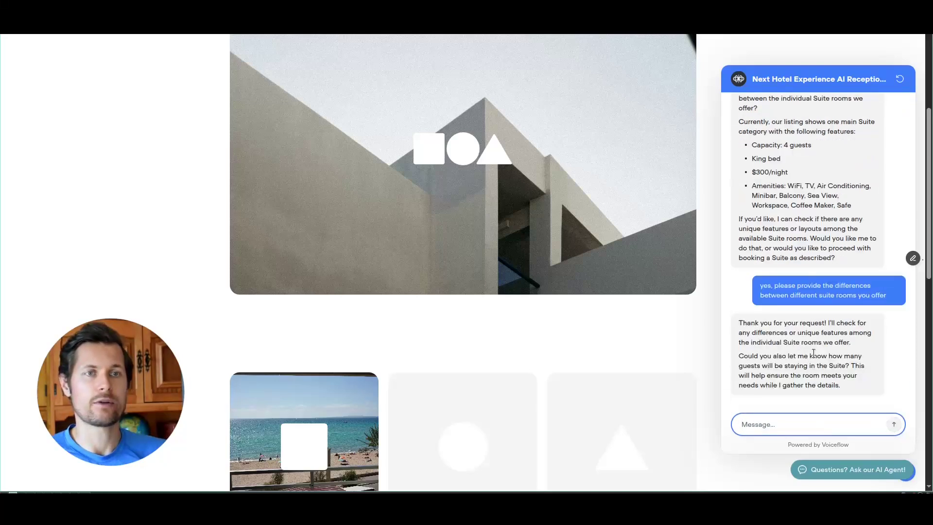
- Tell the bot the stay is for 3 people and answer 'yes' to its booking summary
left_click_drag(770, 376, 844, 377)
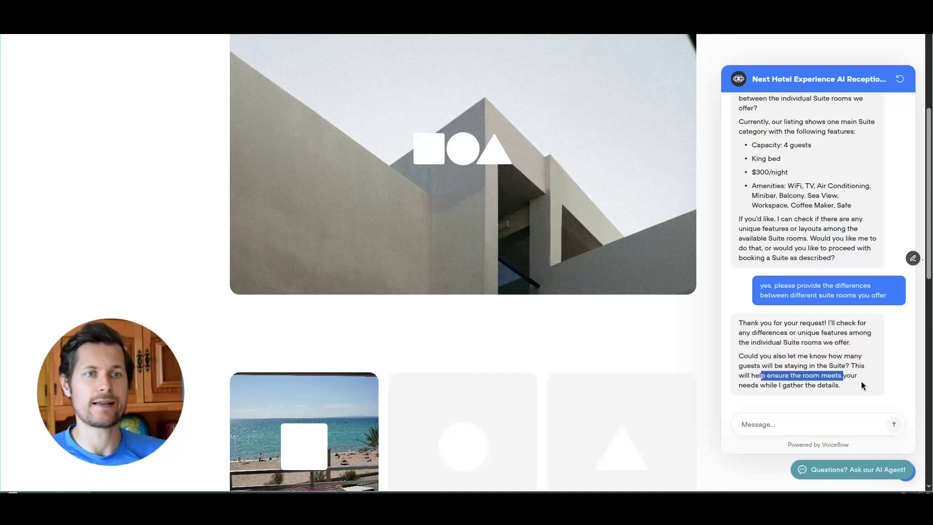
left_click(837, 427)
type("it's 3")
type("ppl")
key("Return")
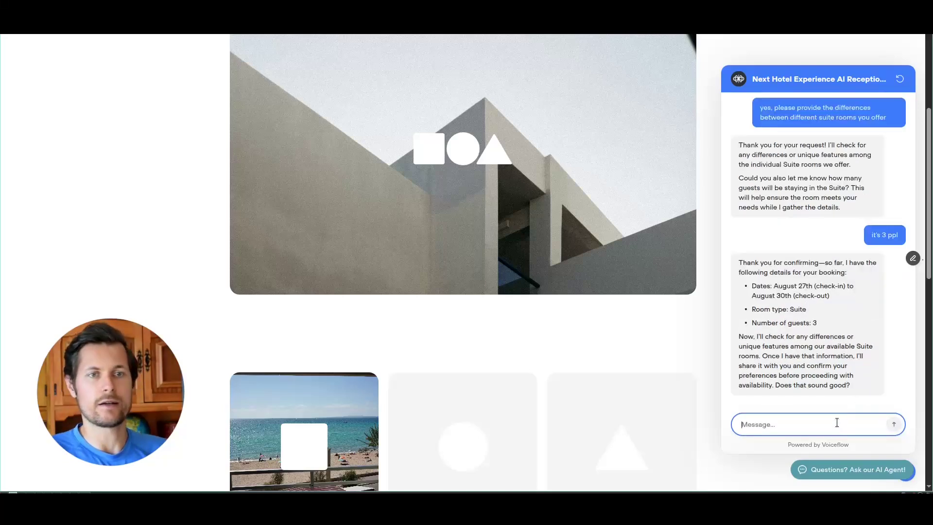
type("yes")
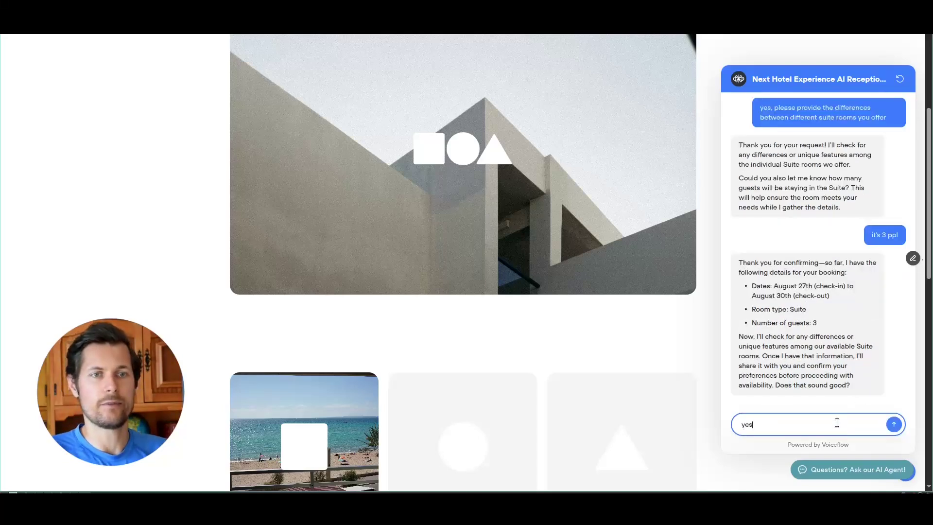
key("Return")
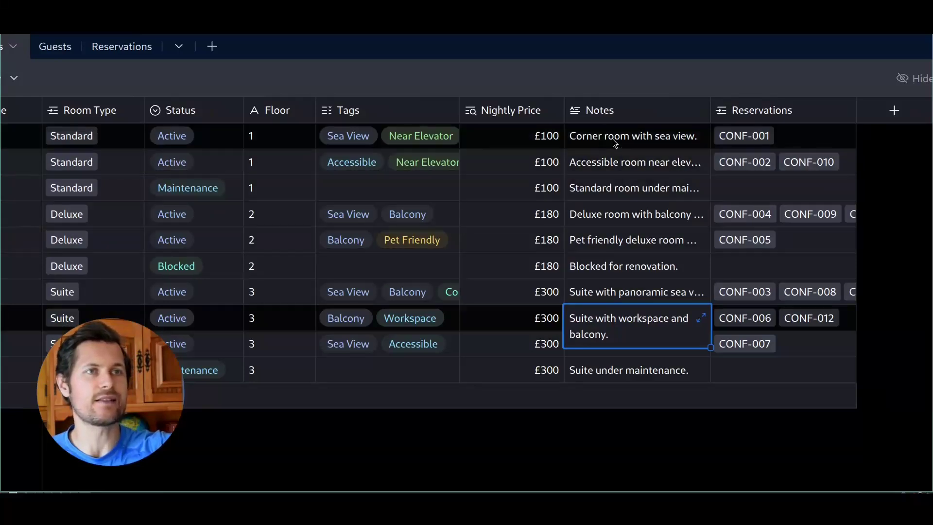
left_click(602, 352)
left_click(607, 298)
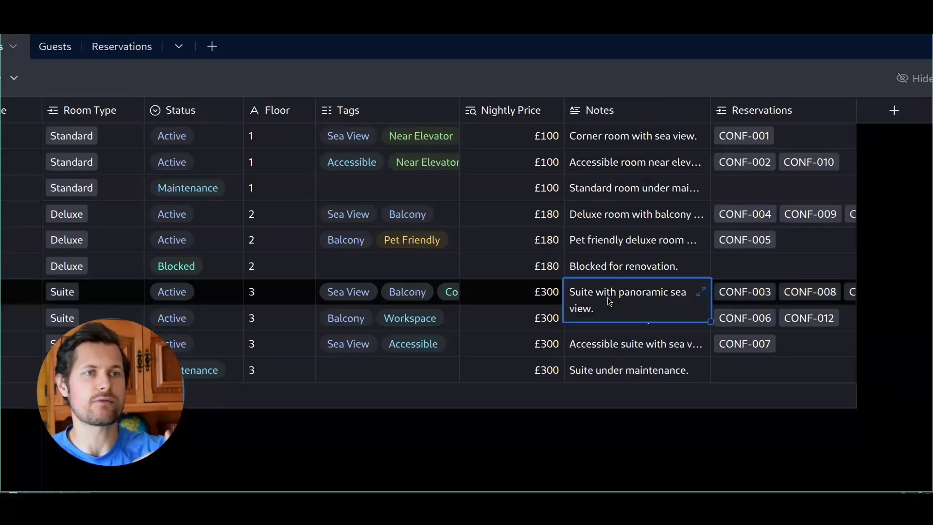
left_click(613, 327)
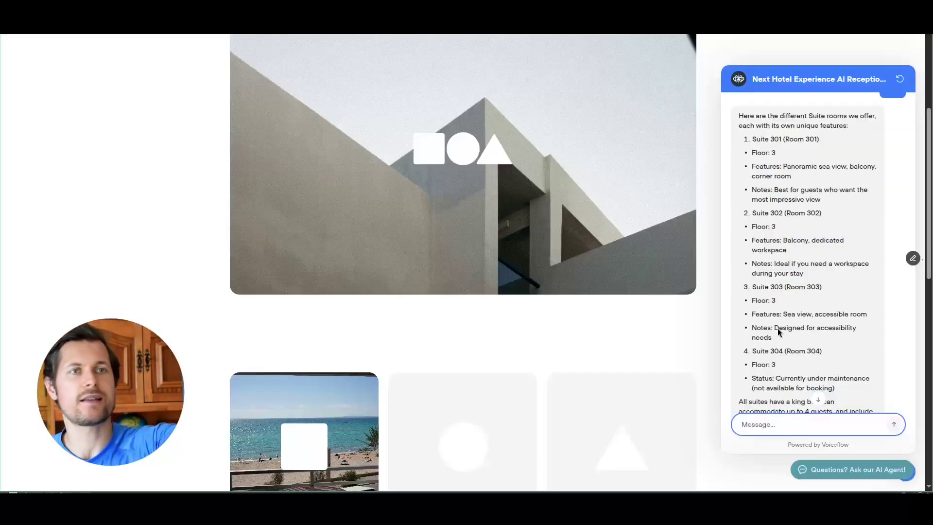
- Reply 'ok, i'll take the one with the workspace' and see Room 302 confirmed available
scroll(802, 267, "down", 3)
scroll(778, 275, "up", 4)
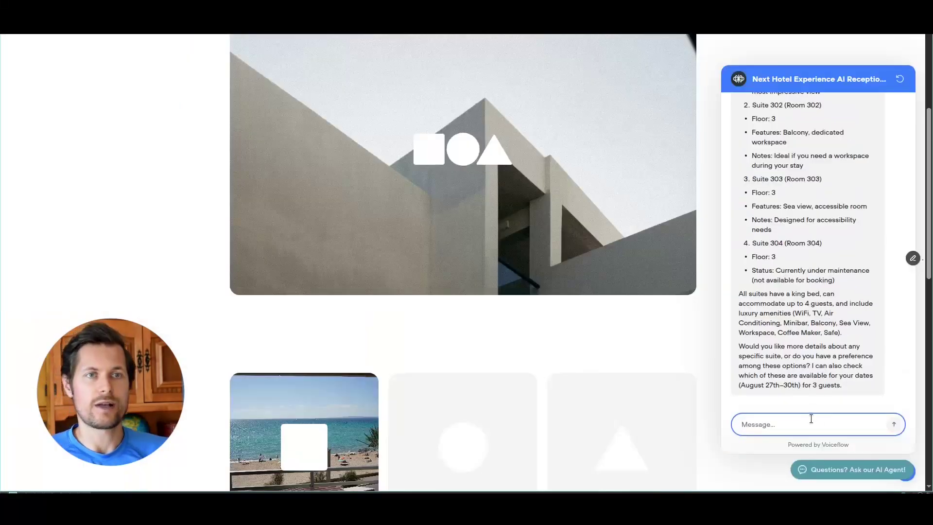
type("ok, i'll take the one with the workspace")
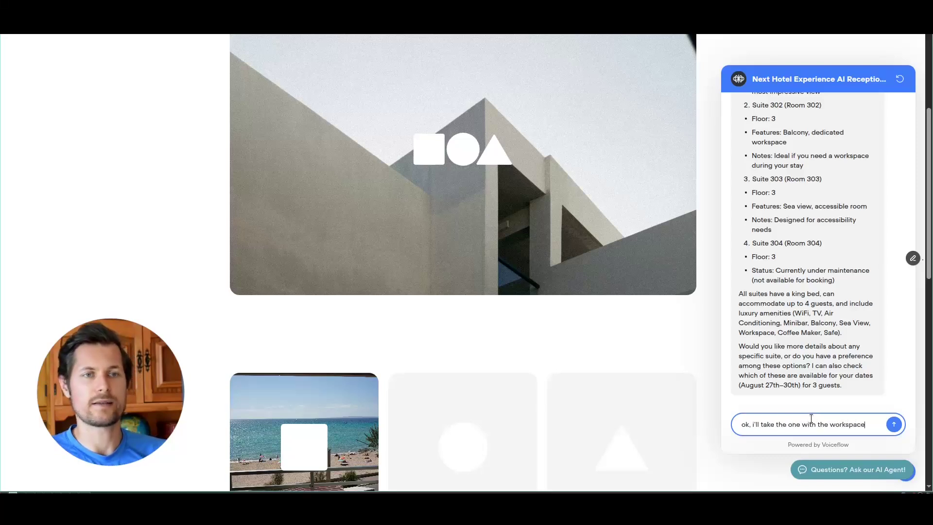
key("Return")
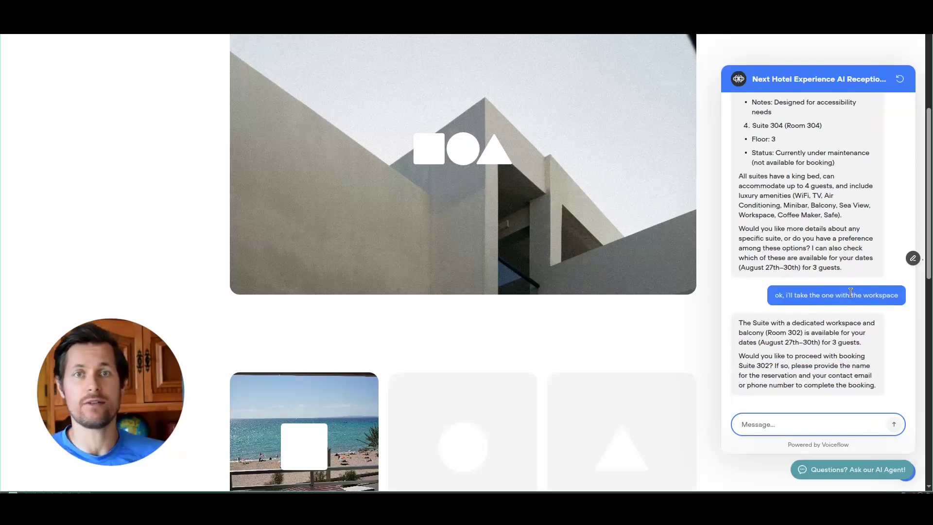
scroll(849, 291, "down", 2)
scroll(584, 224, "up", 3)
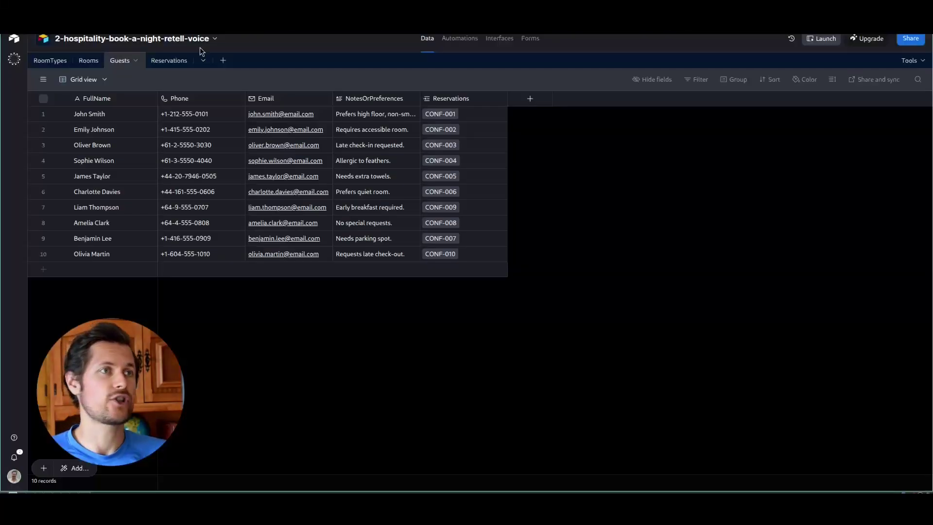
- Sort the Reservations table by RoomType A → Z
left_click(163, 62)
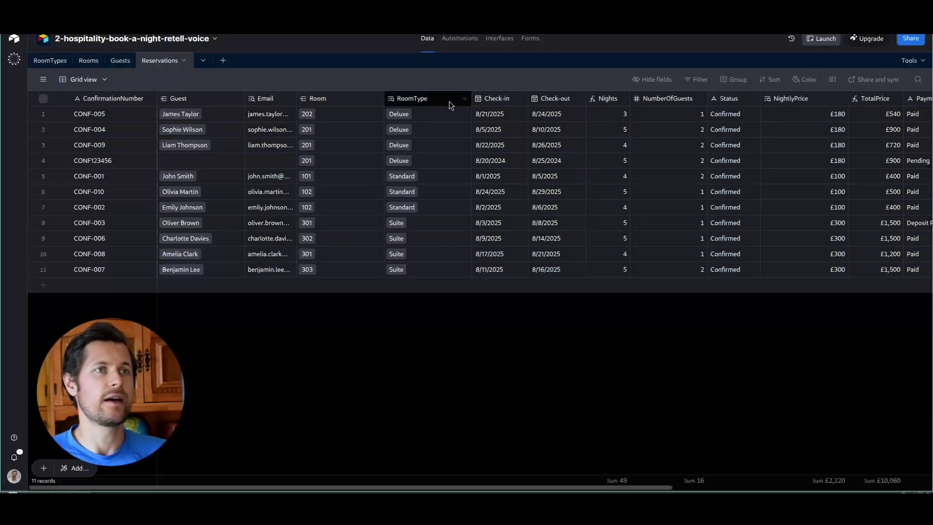
left_click(465, 104)
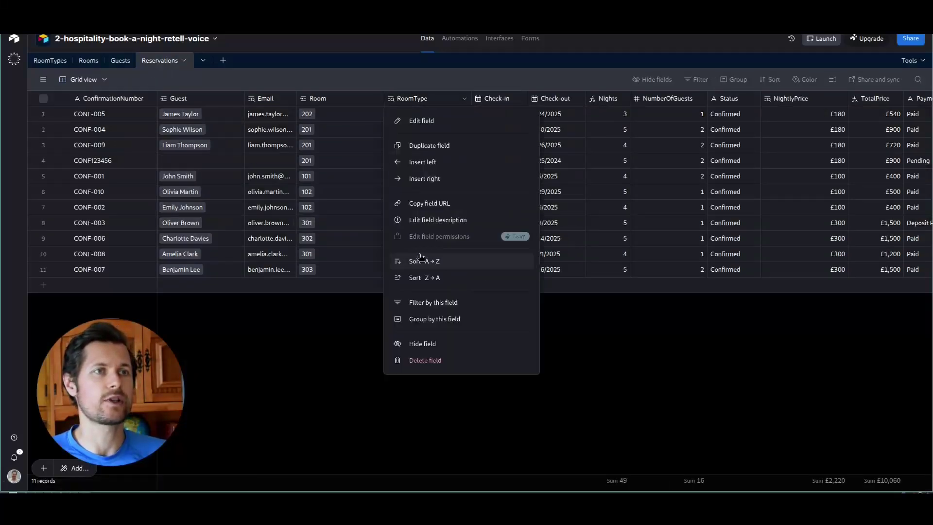
left_click(430, 261)
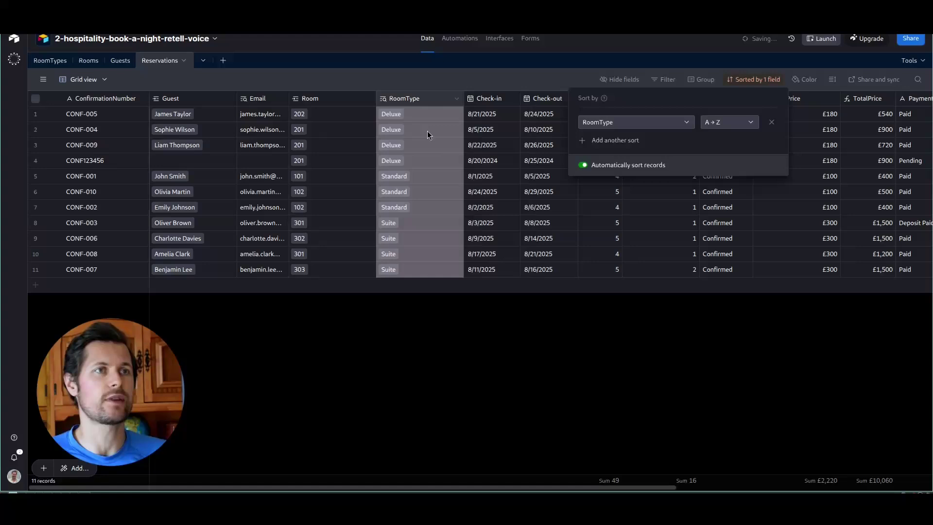
left_click(339, 224)
- Go through the suite bookings' rooms and room types, then highlight the chat's requested dates and guest count
left_click(337, 241)
left_click(337, 254)
left_click(345, 273)
left_click(408, 224)
left_click(428, 241)
left_click(428, 256)
left_click(425, 300)
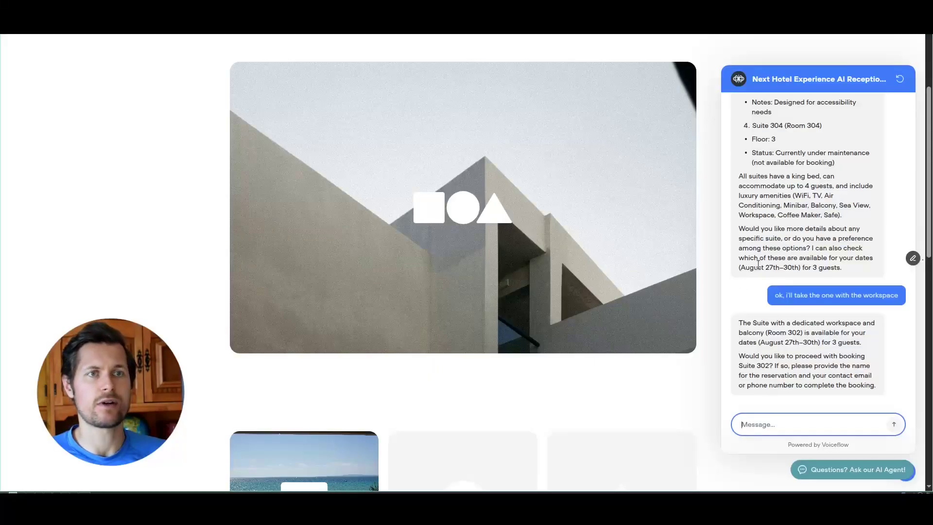
left_click_drag(758, 266, 823, 279)
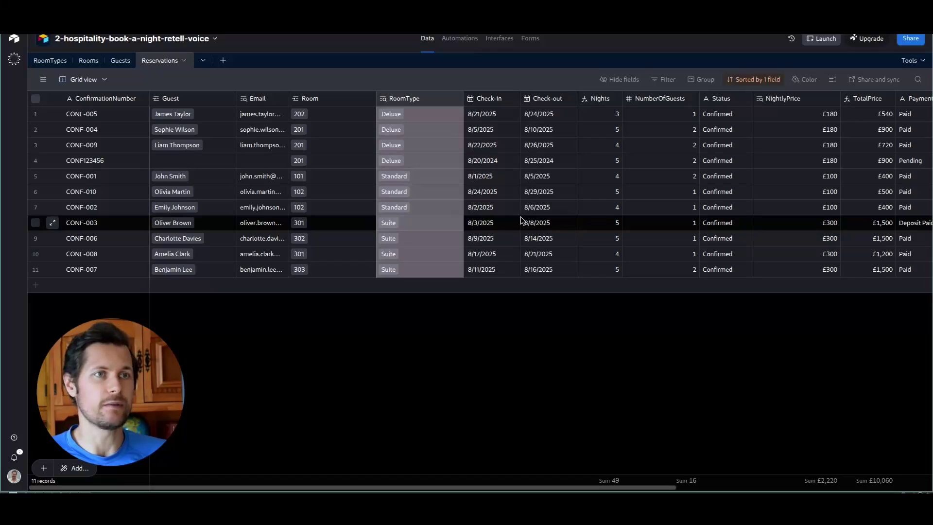
left_click(486, 255)
left_click(531, 257)
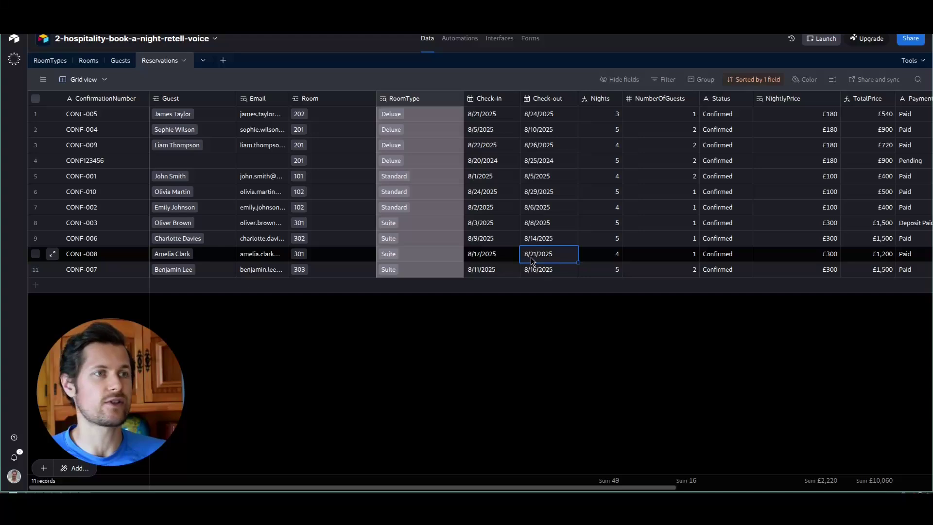
left_click(494, 256)
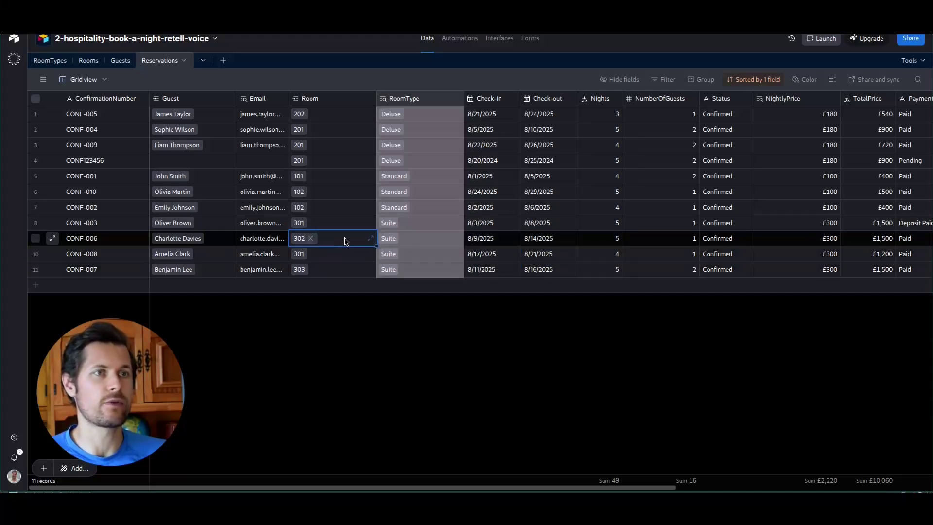
left_click(527, 240)
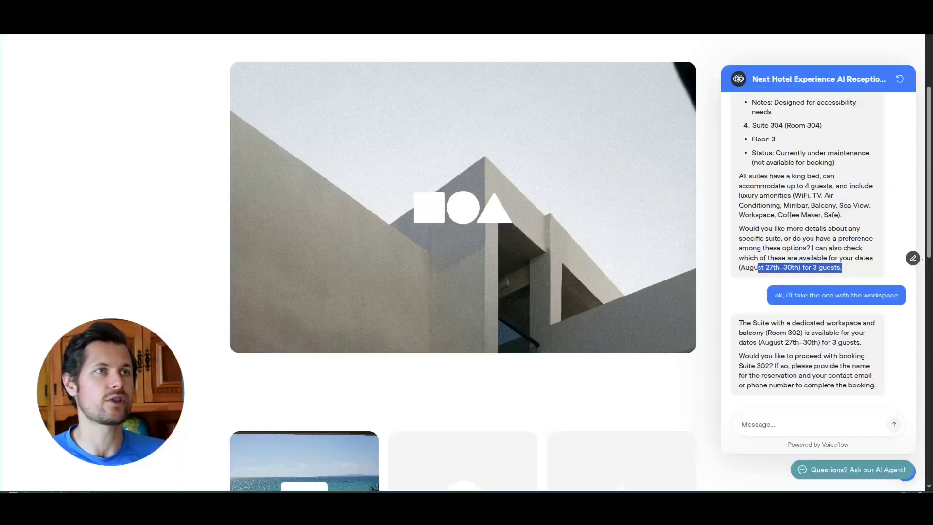
- Send 'yes, proceed with room 302' with the guest's name, e-mail and phone number on separate lines
left_click(783, 283)
left_click(753, 424)
type("yes, proceed with room 302. my detail")
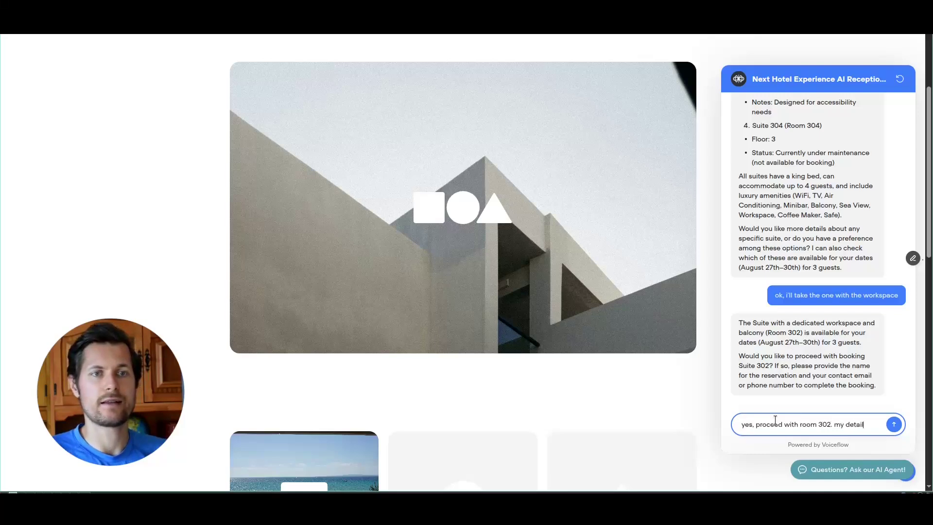
type("s are")
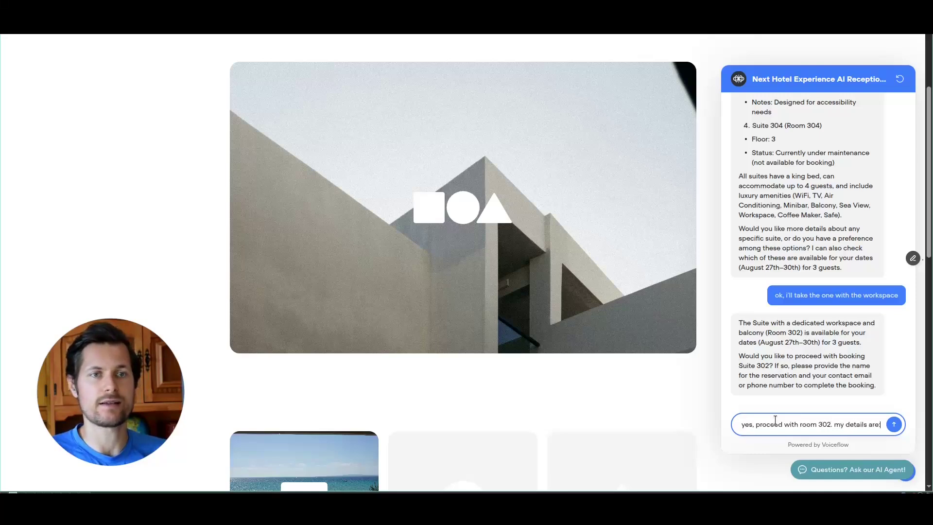
type(":")
key("shift+Return")
key("shift+Return")
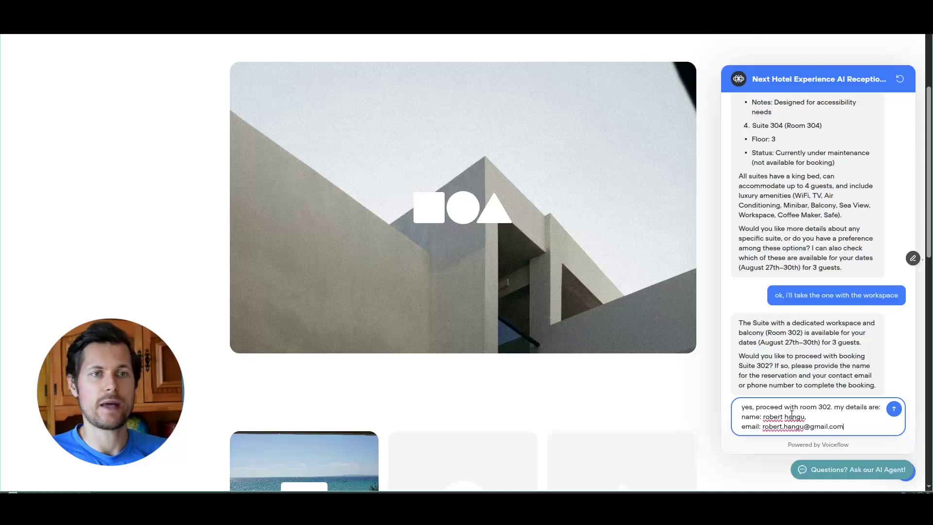
key("shift+Return")
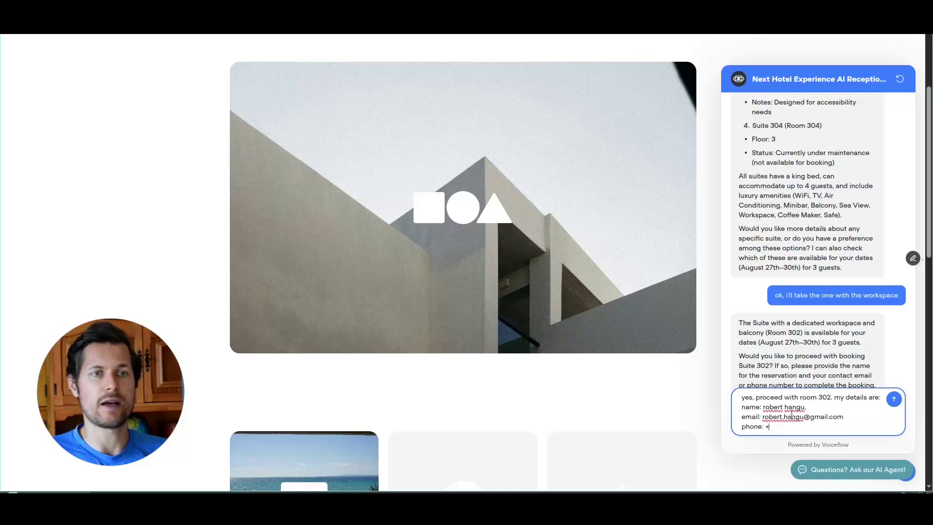
key("Return")
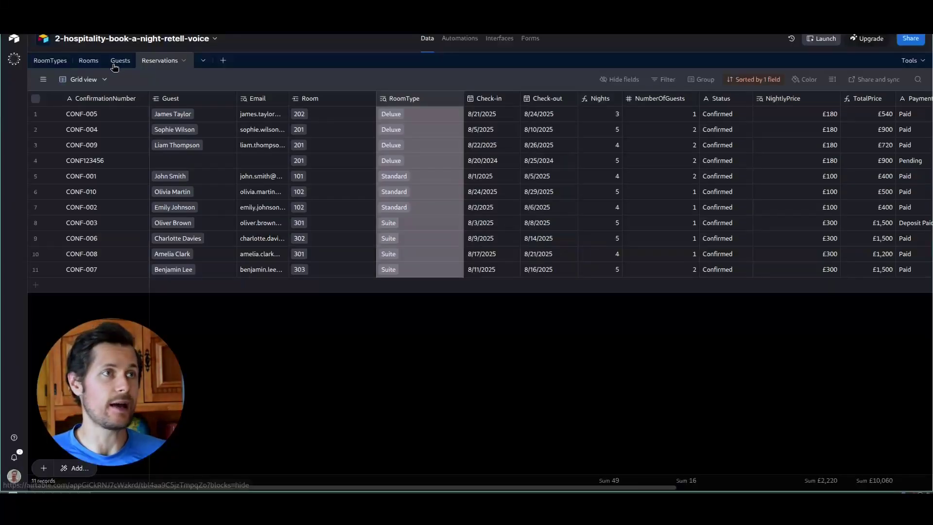
- Show the Airtable Guests table and review the bot's plan to create a guest profile first
left_click(115, 63)
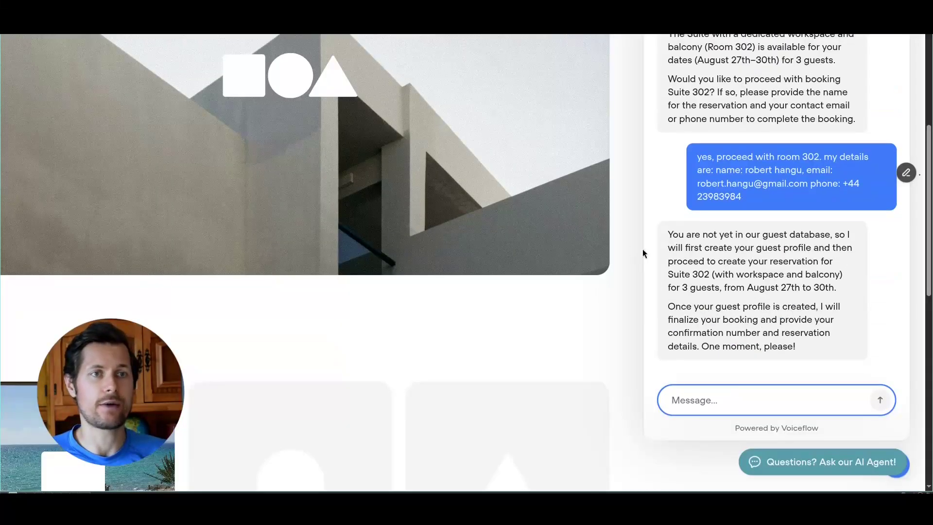
left_click_drag(667, 247, 847, 248)
left_click(714, 173)
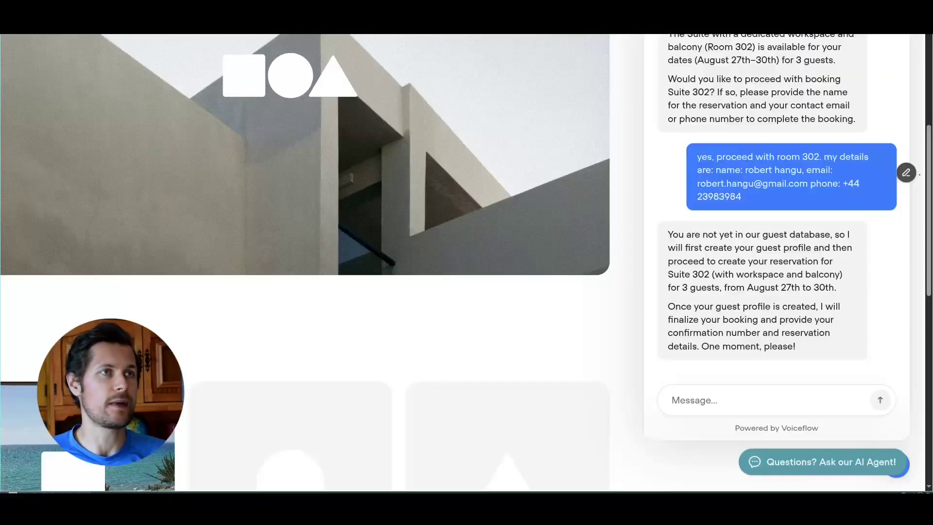
left_click_drag(668, 307, 828, 334)
left_click(806, 345)
- Read the receptionist's closing words and reply 'ok'
left_click_drag(701, 346, 782, 347)
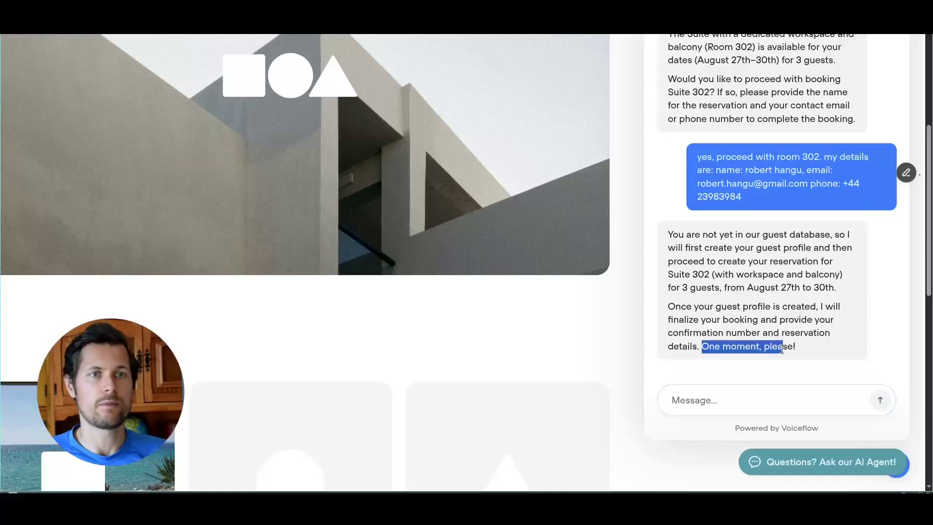
left_click(782, 347)
left_click(742, 393)
type("ok")
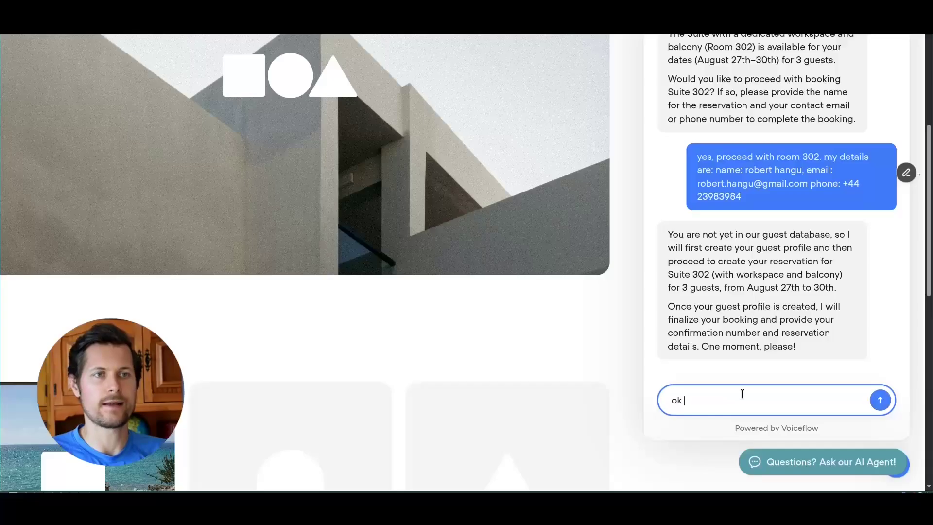
key("Return")
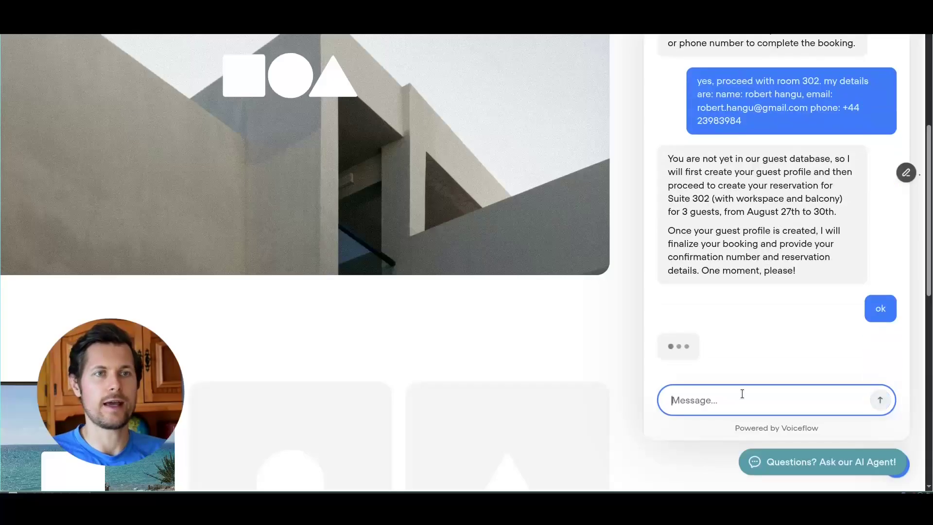
- Draft follow-ups asking about the booking status and confirming the guest details
left_click(745, 402)
type("ok, what's th estatus")
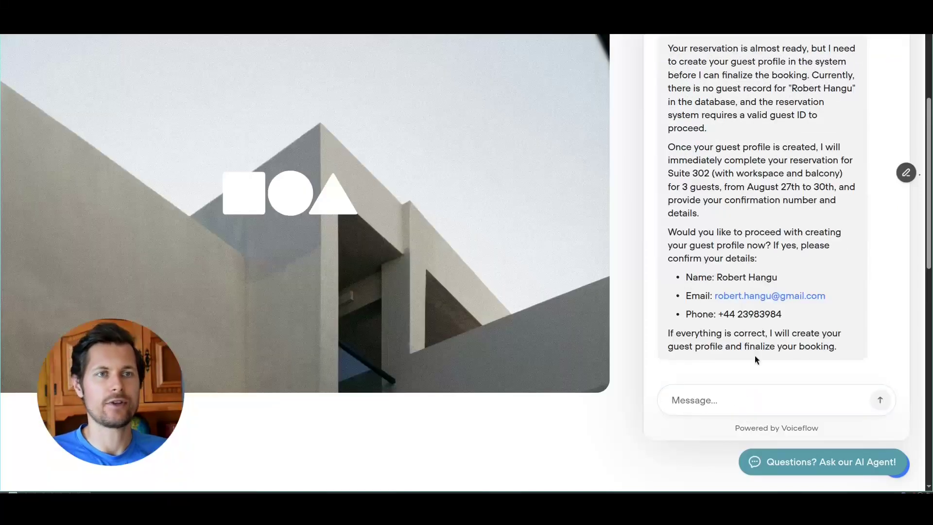
left_click(764, 404)
type("yes, they're c")
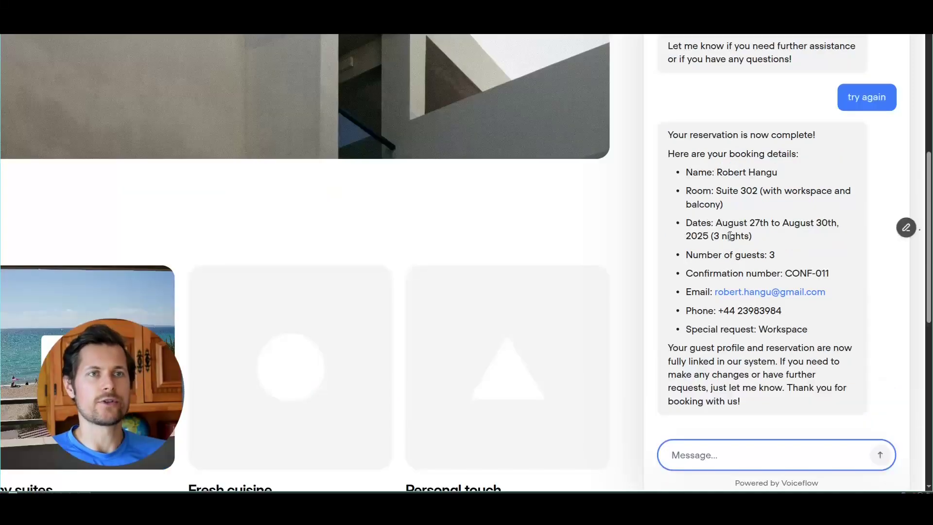
- Review the reply's booking details and the new guest's 'Workspace requested.' note
left_click_drag(691, 154, 753, 236)
left_click(754, 237)
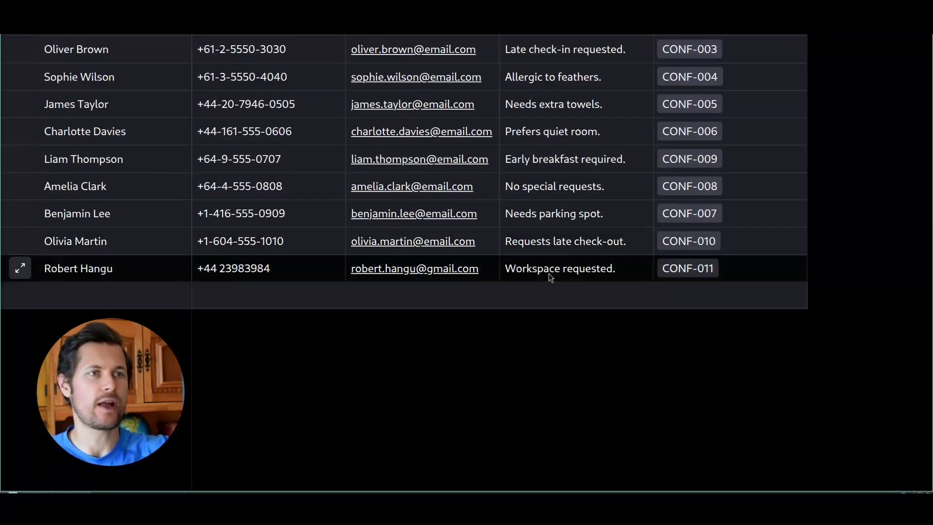
left_click(588, 279)
left_click(602, 335)
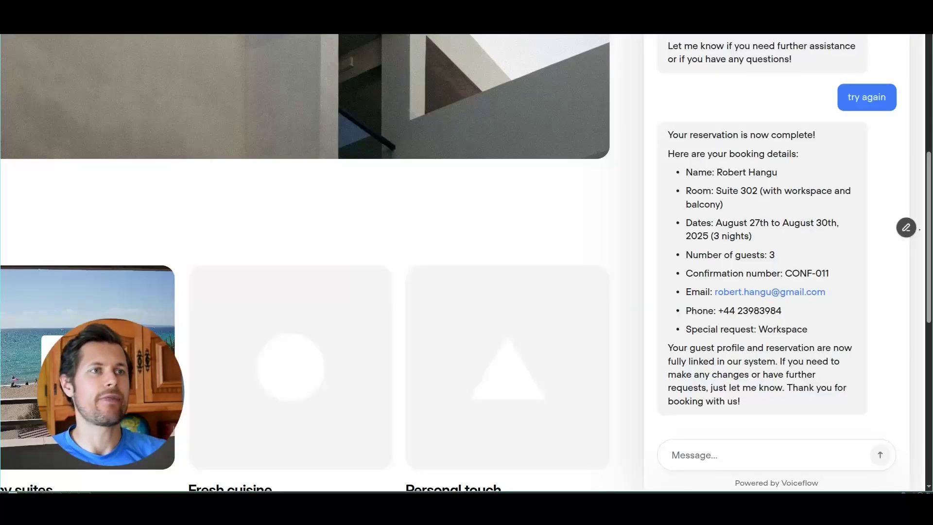
- Review the confirmation's dates, guest count, confirmation number, special request and linked guest profile
left_click_drag(695, 227, 775, 256)
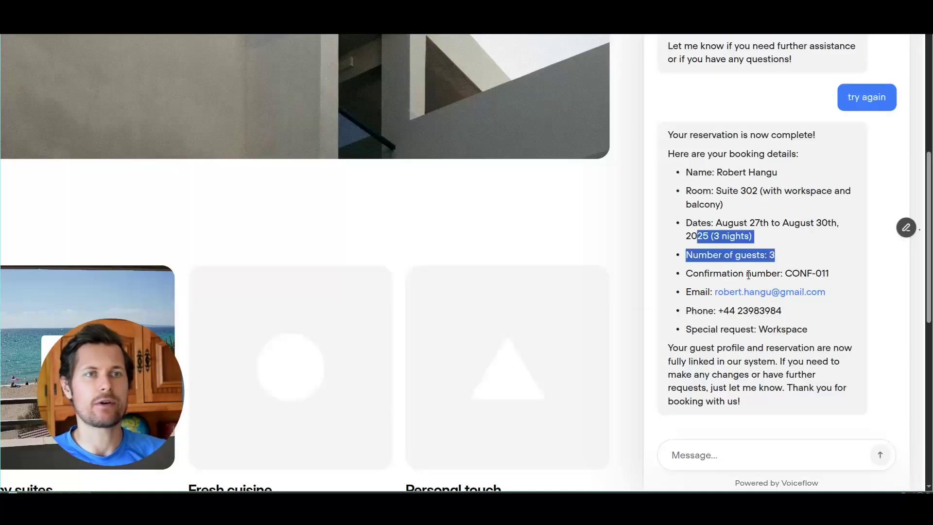
left_click_drag(722, 273, 808, 275)
left_click_drag(739, 329, 784, 329)
left_click(710, 361)
left_click_drag(668, 347, 780, 389)
left_click(828, 347)
left_click(552, 141)
- Open Airtable's Reservations table and scroll right to the Notes column
left_click(145, 16)
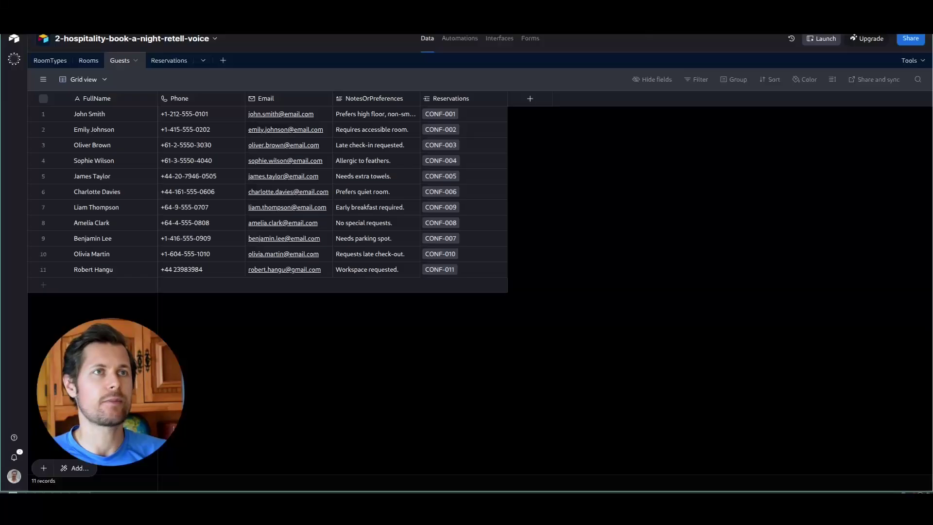
left_click(171, 60)
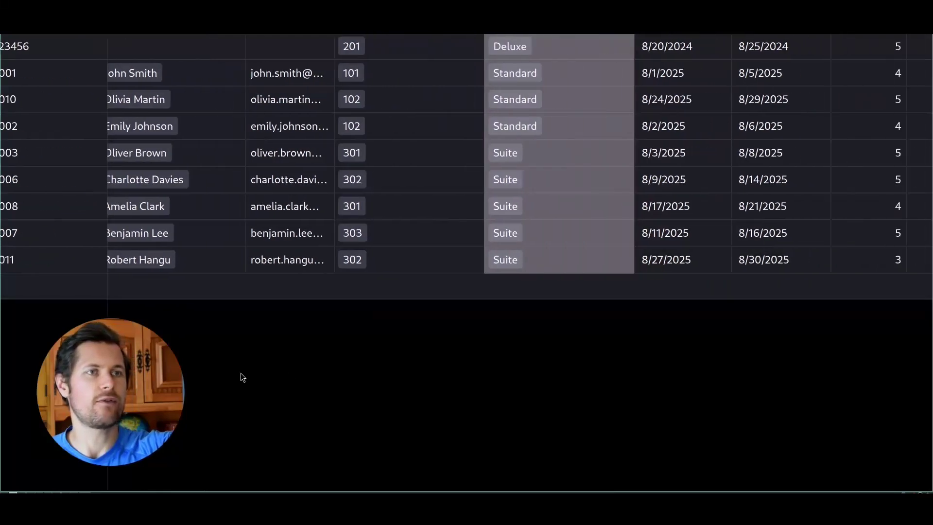
scroll(259, 392, "right", 4)
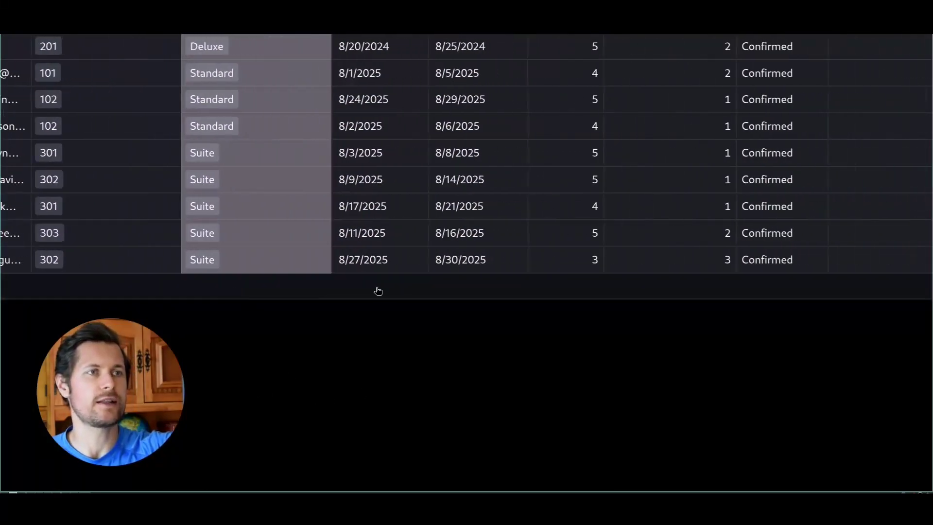
scroll(408, 411, "right", 9)
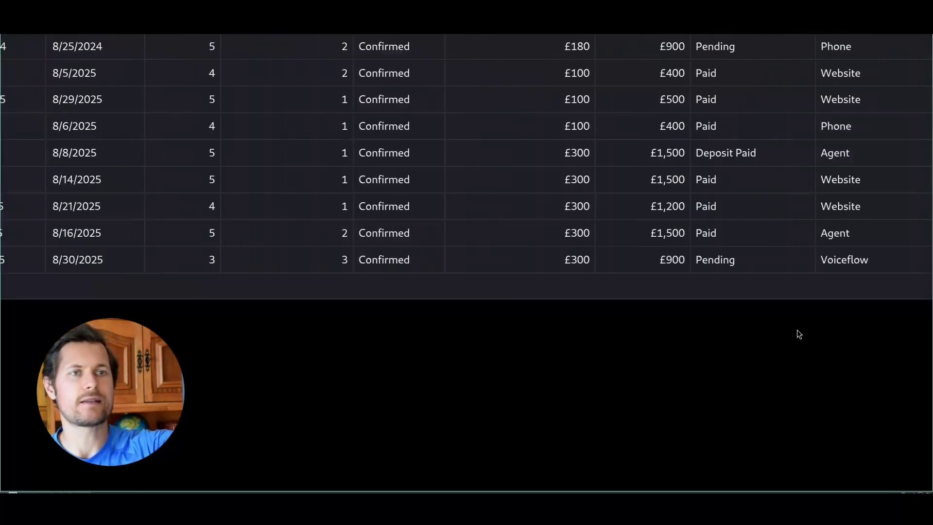
scroll(262, 362, "right", 10)
- Read the new Suite 302 booking's full notes, then move over to Gmail
left_click(668, 272)
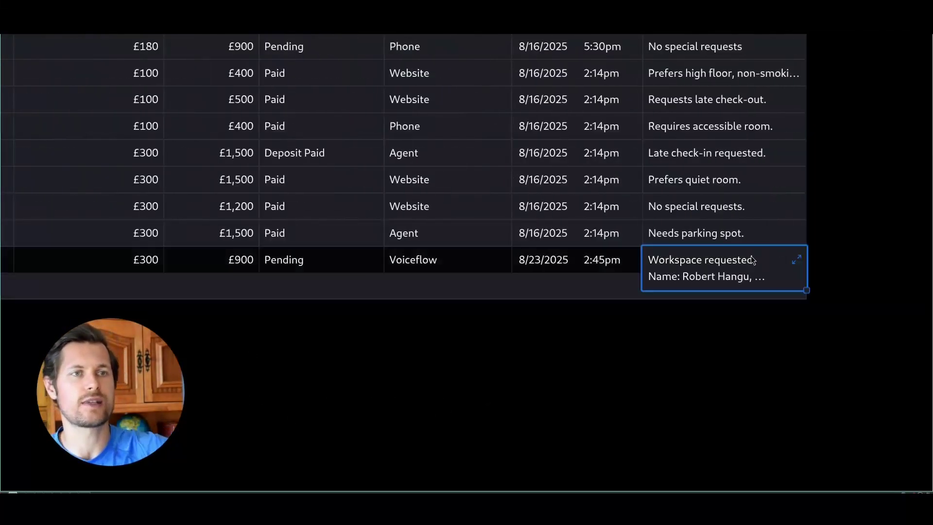
left_click(796, 261)
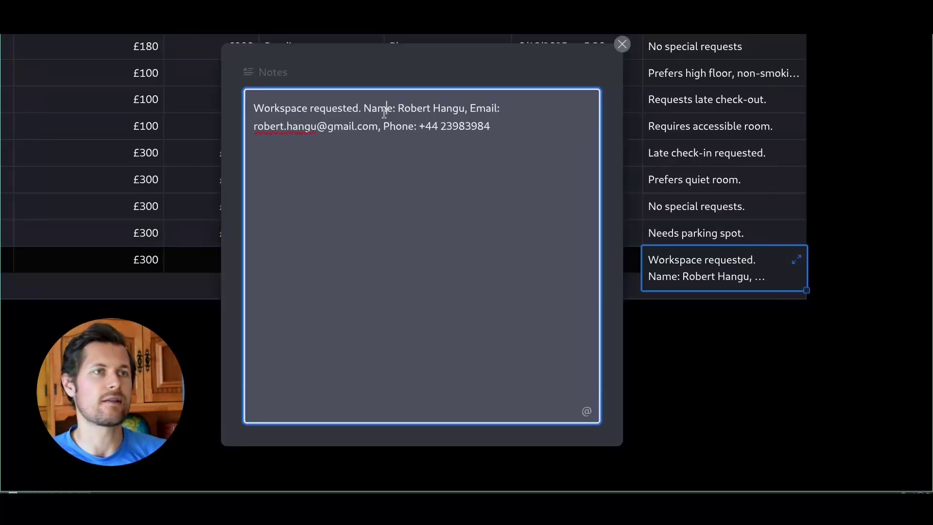
left_click_drag(417, 126, 491, 126)
left_click(492, 126)
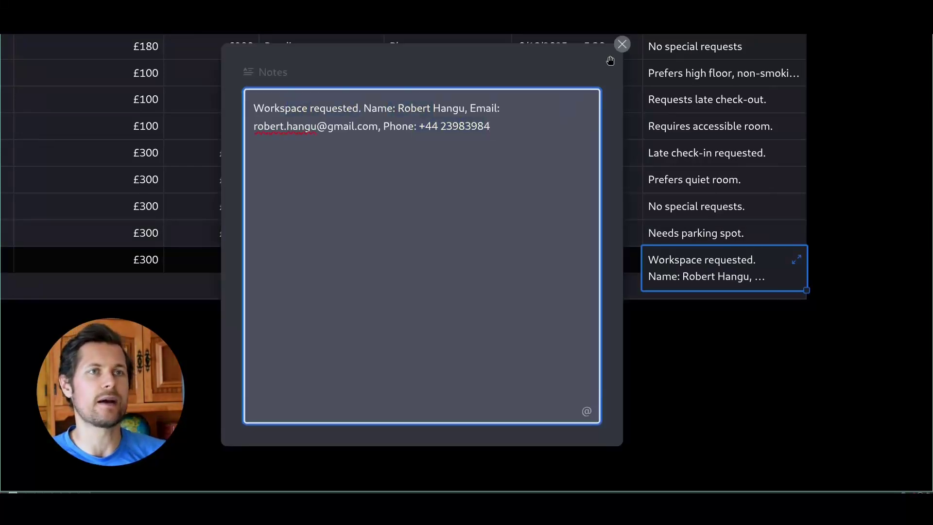
left_click(621, 46)
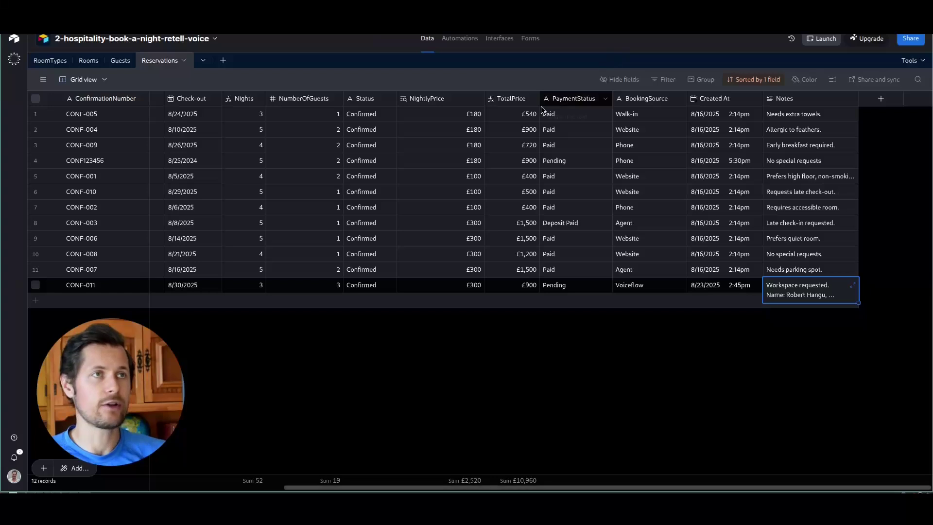
key("ctrl+Tab")
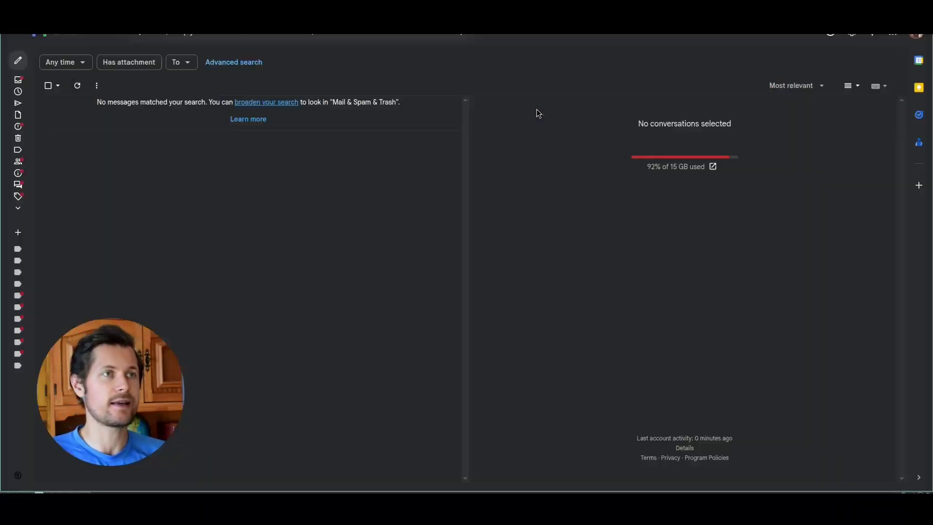
- Search Gmail and open the 'Your Reservation with Next Hotel Experience' email
left_click(375, 25)
key("Return")
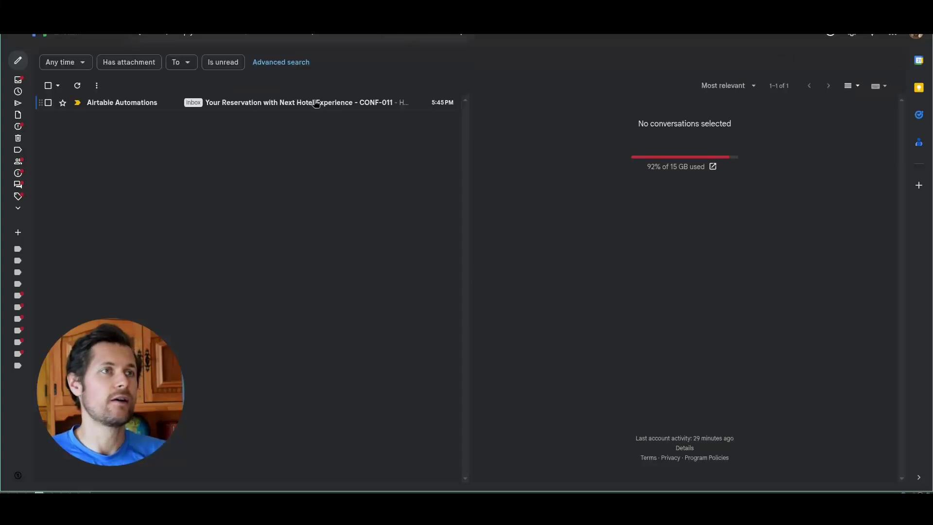
left_click(320, 102)
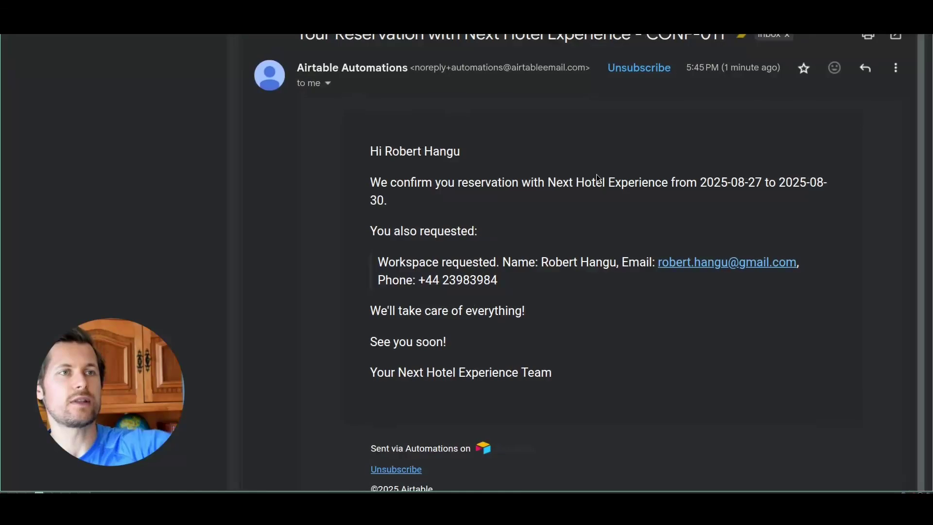
- Review the email's reservation dates, requested extras and 'Workspace requested' note
left_click_drag(700, 124, 800, 127)
left_click(695, 139)
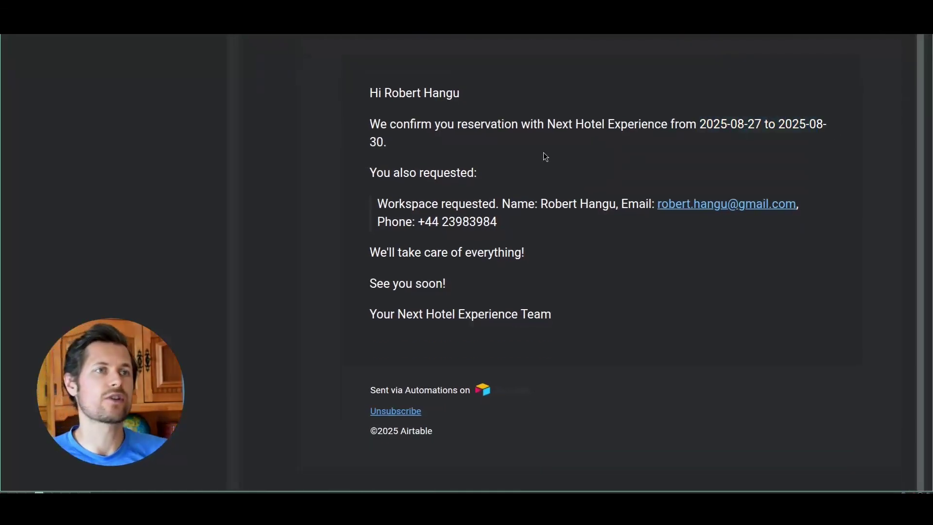
left_click_drag(417, 208, 506, 199)
left_click(396, 184)
left_click_drag(378, 204, 496, 204)
left_click(507, 207)
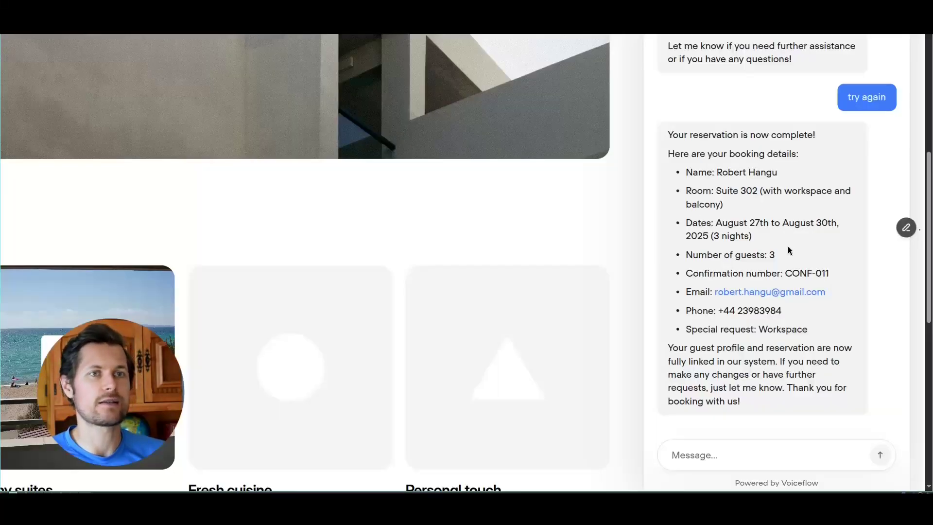
- Pan back to the Start node and show the Greeting and intent detection step's agent settings
scroll(788, 246, "down", 1)
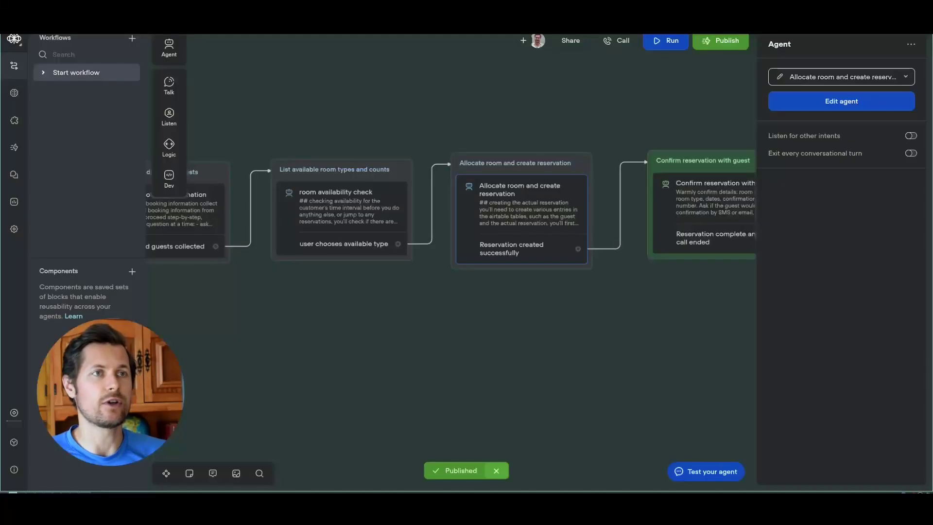
left_click_drag(339, 107, 496, 104)
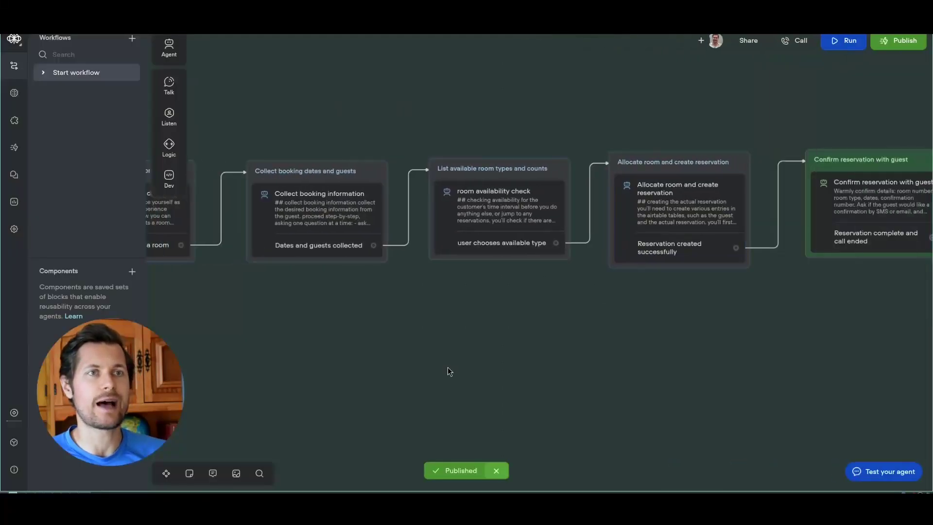
left_click_drag(447, 369, 597, 366)
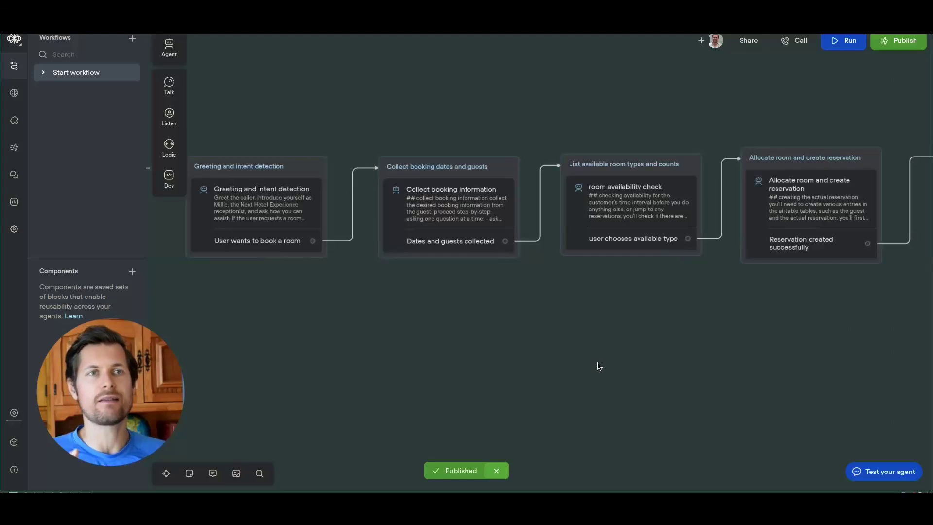
left_click_drag(598, 364, 626, 366)
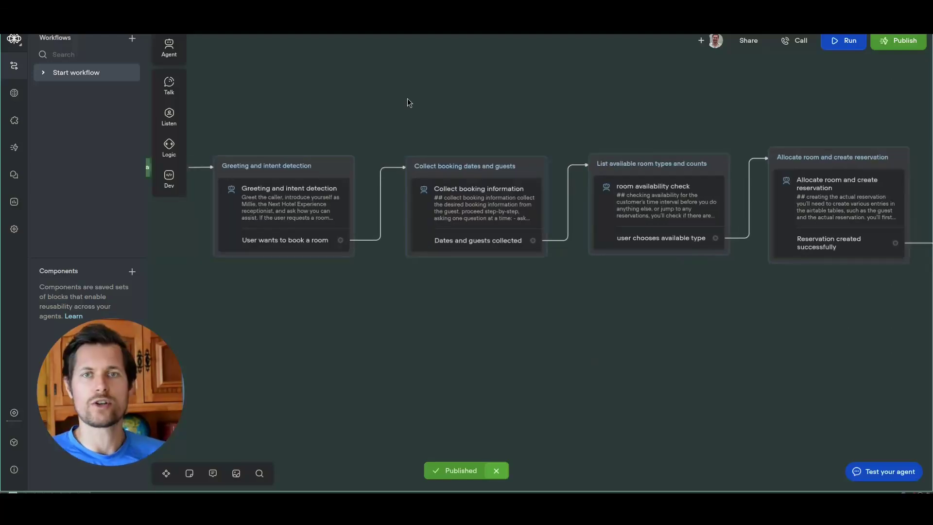
left_click_drag(423, 116, 521, 123)
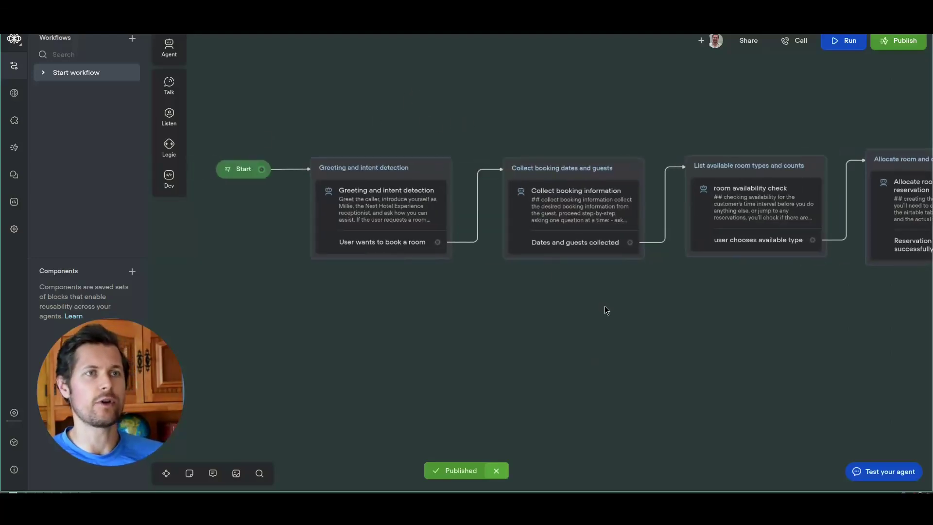
scroll(504, 279, "right", 2)
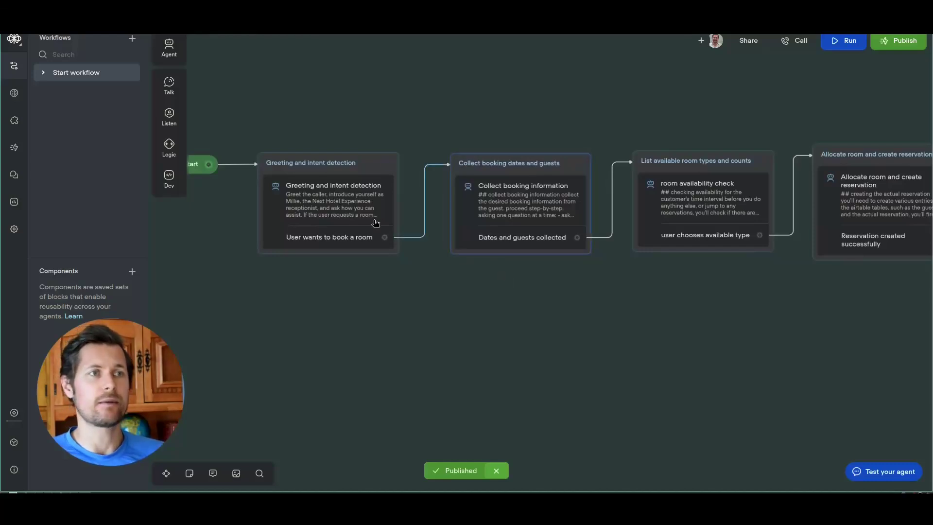
left_click(345, 209)
left_click_drag(527, 336, 538, 346)
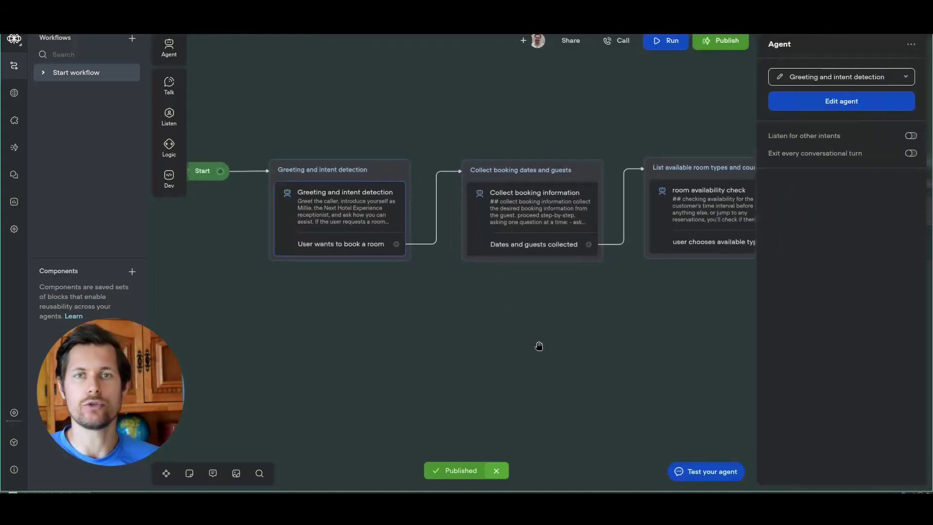
left_click(341, 180)
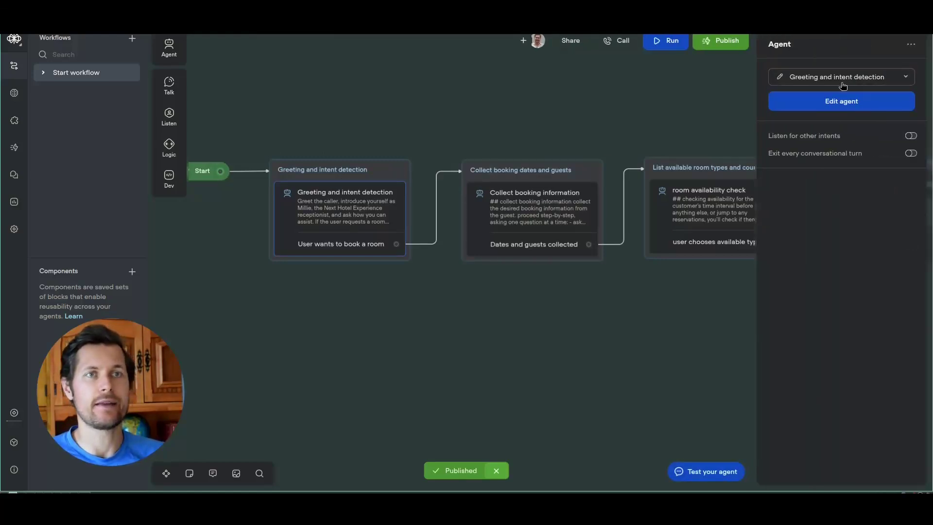
- Reselect the Greeting and intent detection step and open its full agent editor
mouse_move(366, 174)
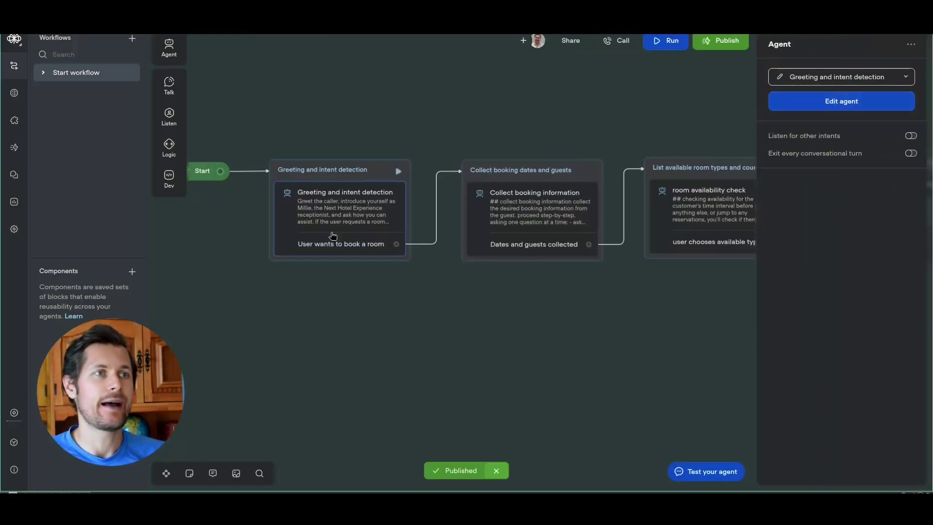
scroll(304, 118, "up", 2)
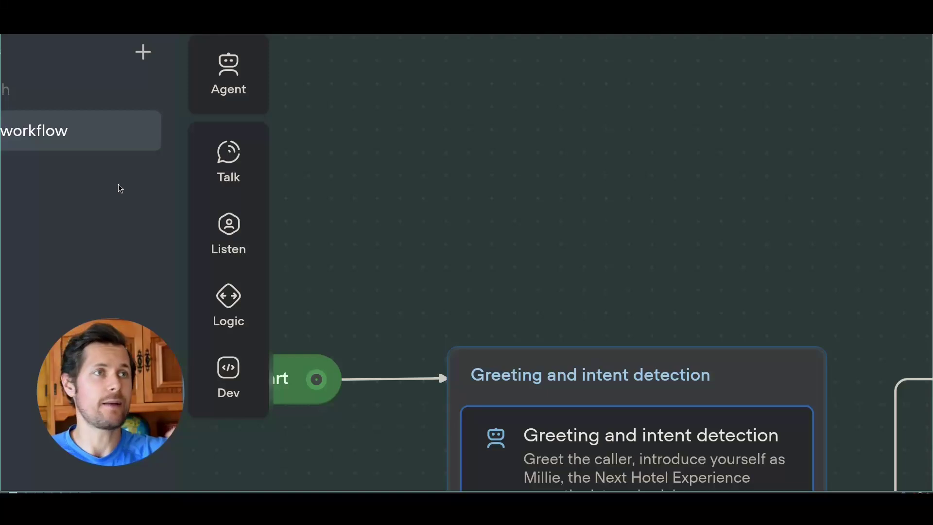
left_click_drag(181, 310, 174, 314)
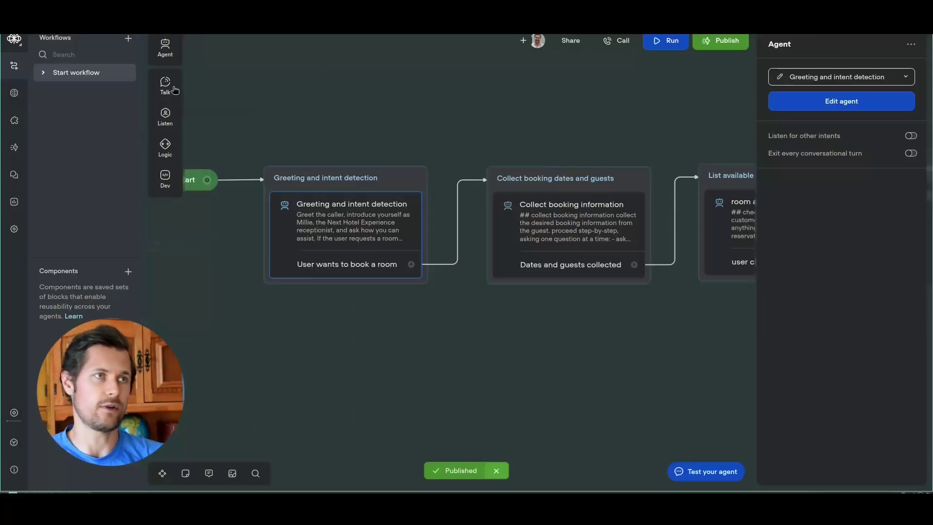
mouse_move(165, 113)
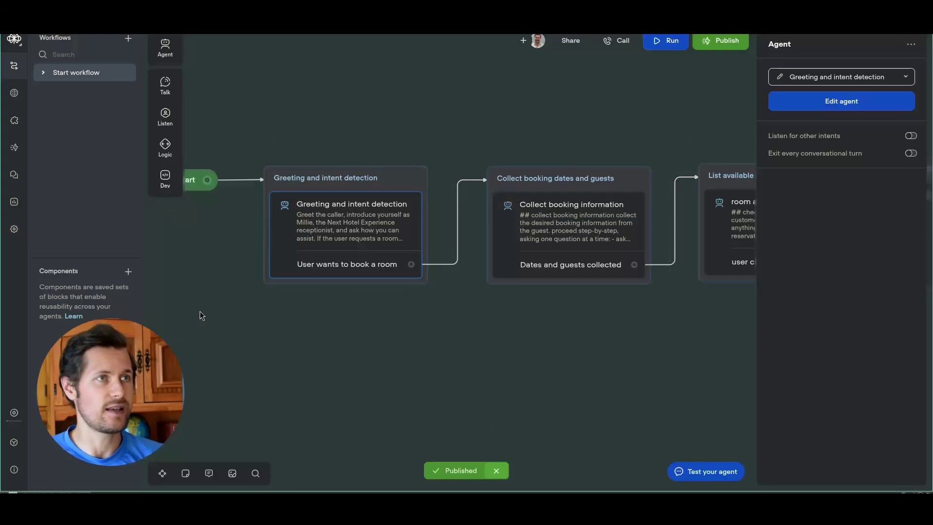
left_click_drag(202, 316, 245, 317)
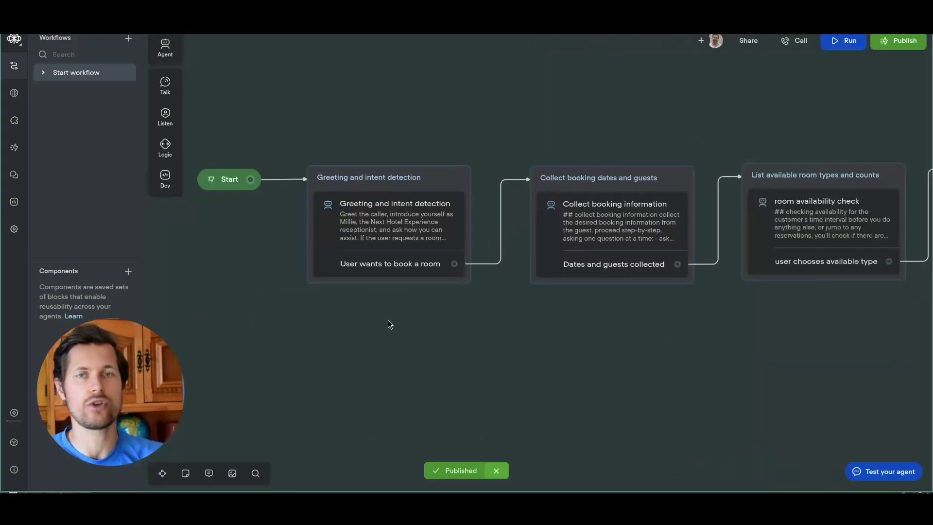
scroll(395, 322, "right", 3)
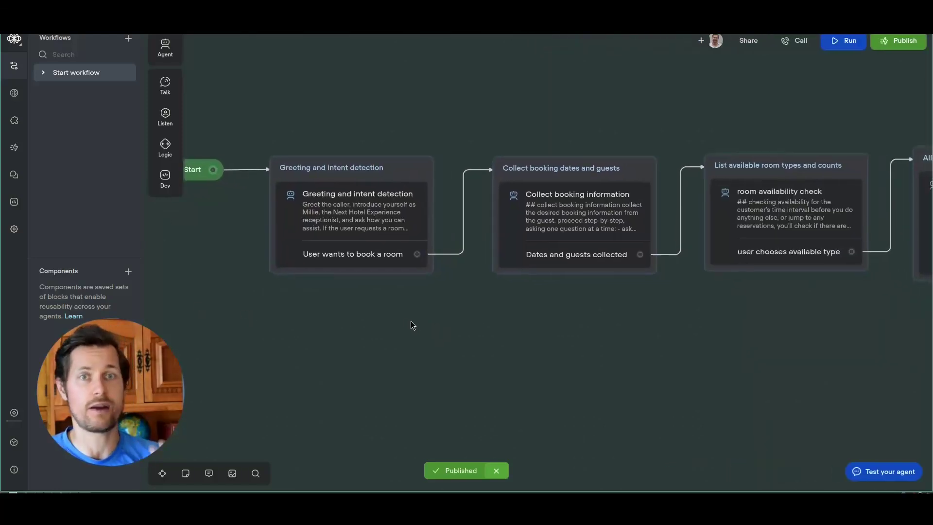
left_click(363, 191)
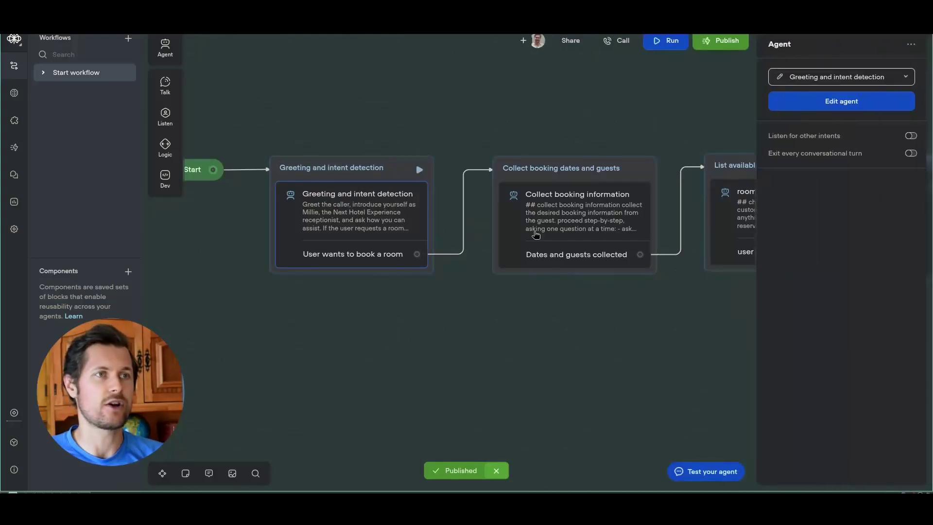
left_click(858, 104)
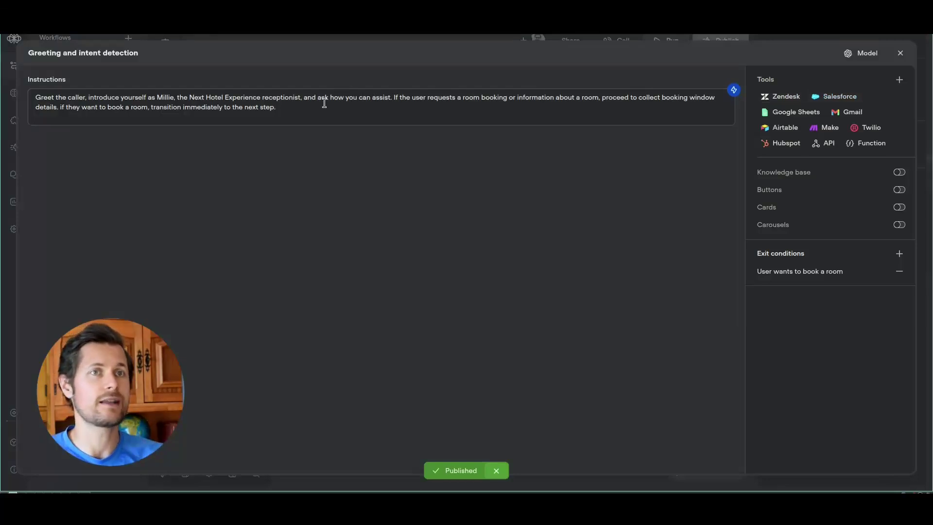
left_click_drag(40, 99, 361, 106)
left_click(238, 106)
left_click(360, 111)
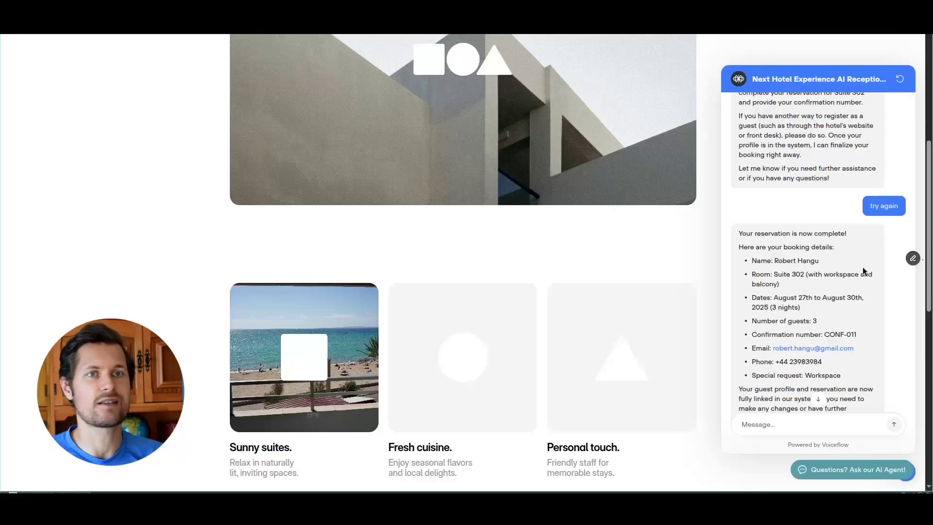
scroll(865, 225, "up", 5)
scroll(865, 226, "up", 15)
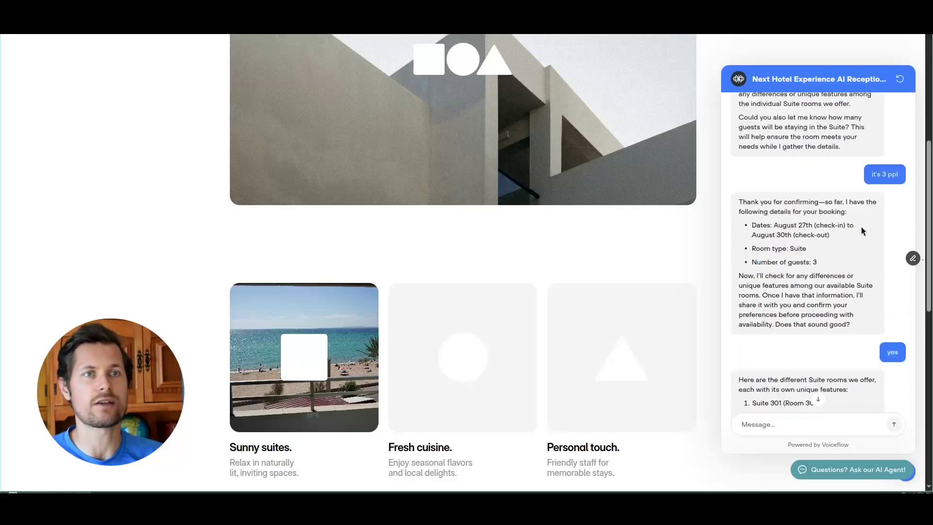
scroll(858, 226, "up", 5)
left_click_drag(737, 231, 875, 237)
left_click(802, 239)
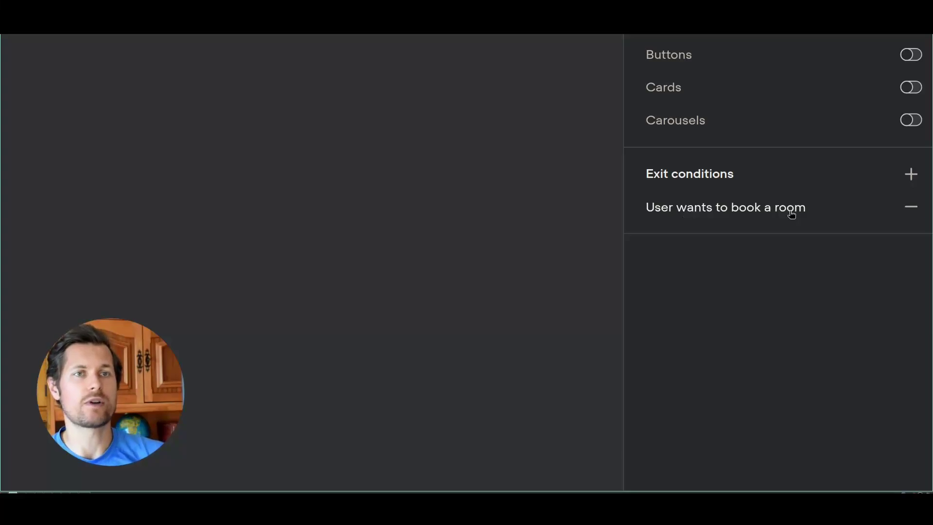
left_click(770, 208)
left_click_drag(297, 317, 383, 335)
left_click(411, 337)
left_click(383, 335)
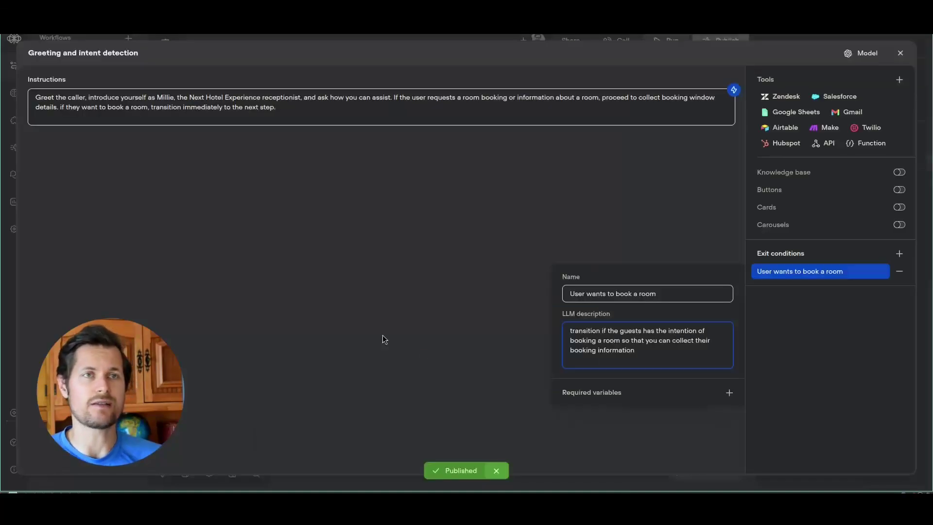
left_click(796, 392)
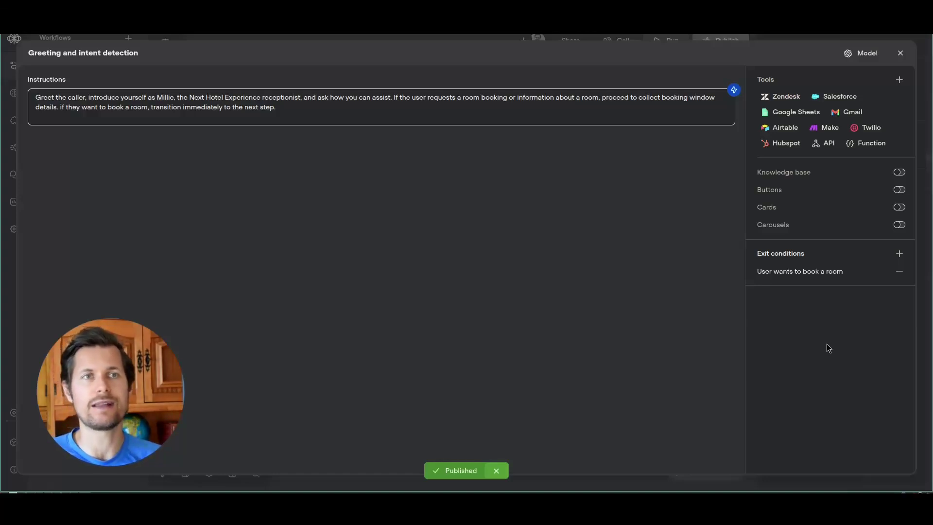
left_click(900, 53)
- Close the agent side panel and select the Collect booking information step
scroll(413, 292, "right", 3)
left_click(396, 291)
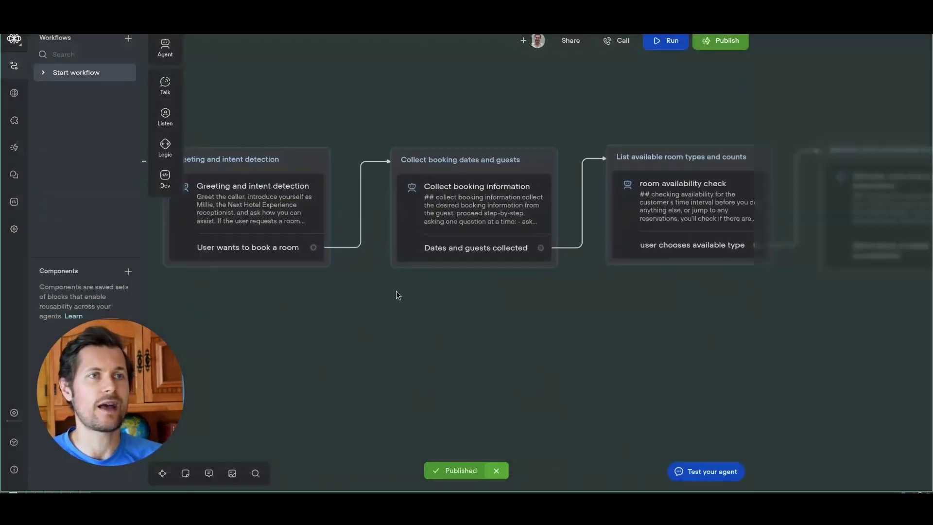
scroll(403, 300, "right", 2)
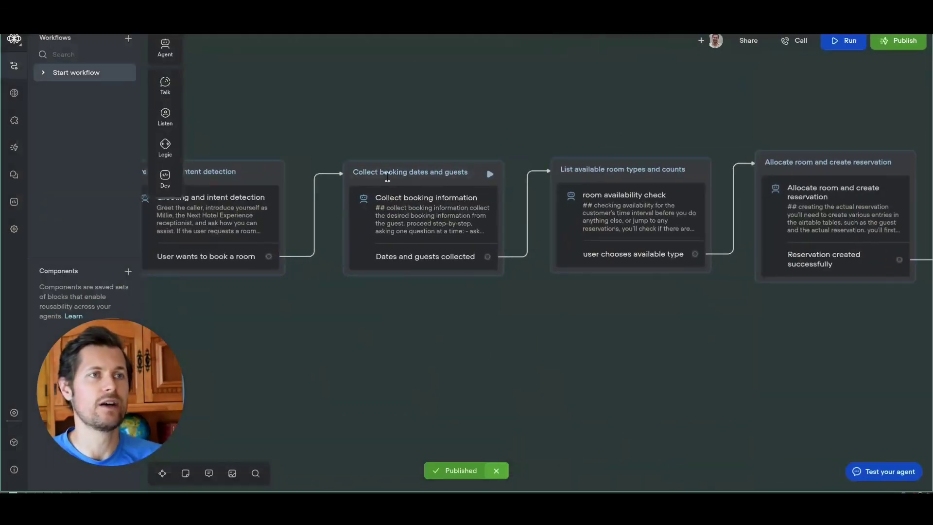
left_click(427, 198)
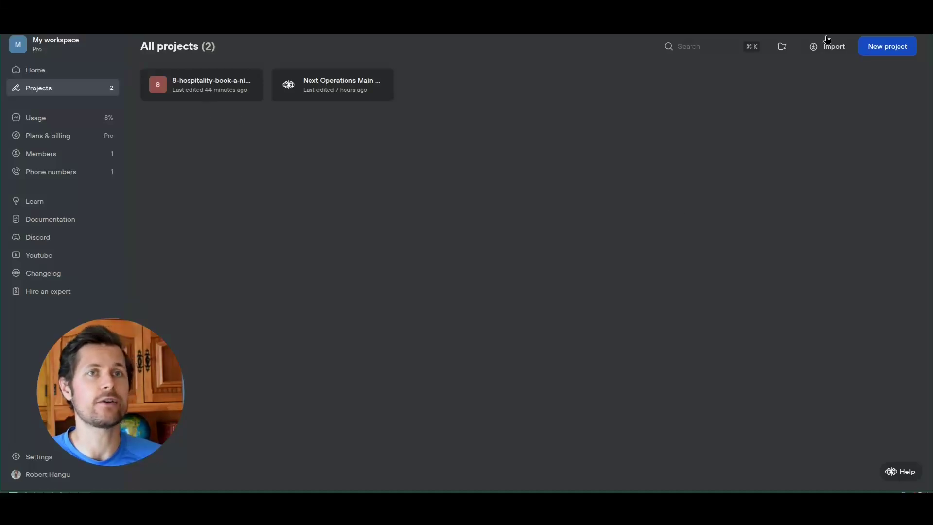
- Cancel the Import project dialog and pan the canvas back to the booking steps
left_click(834, 47)
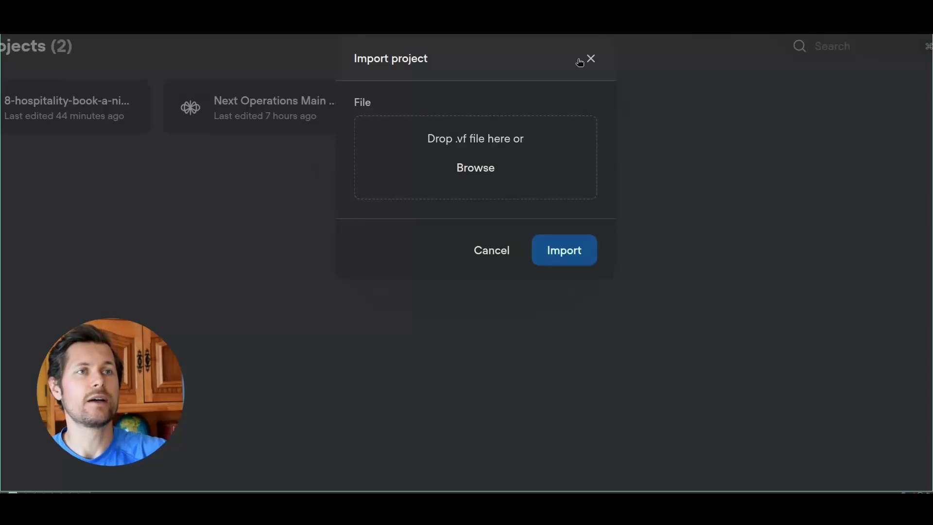
left_click(591, 58)
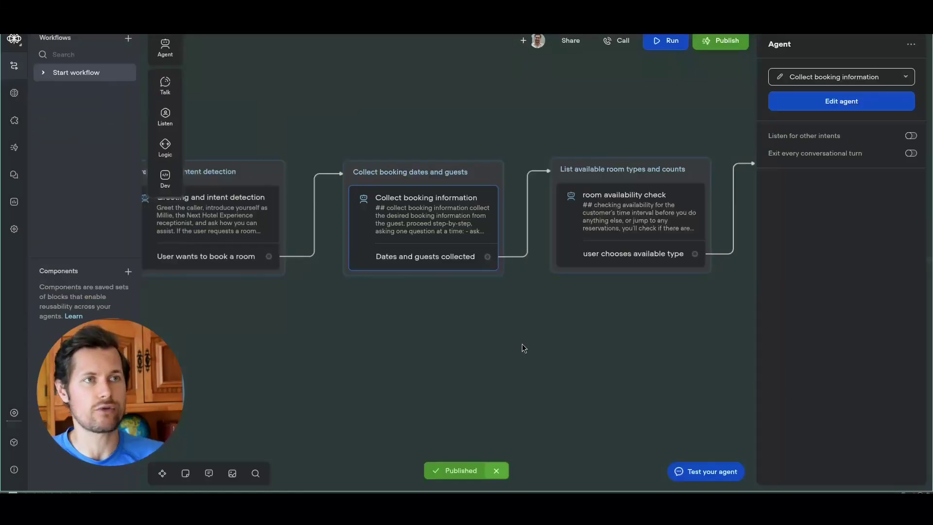
left_click_drag(523, 348, 495, 330)
left_click(566, 347)
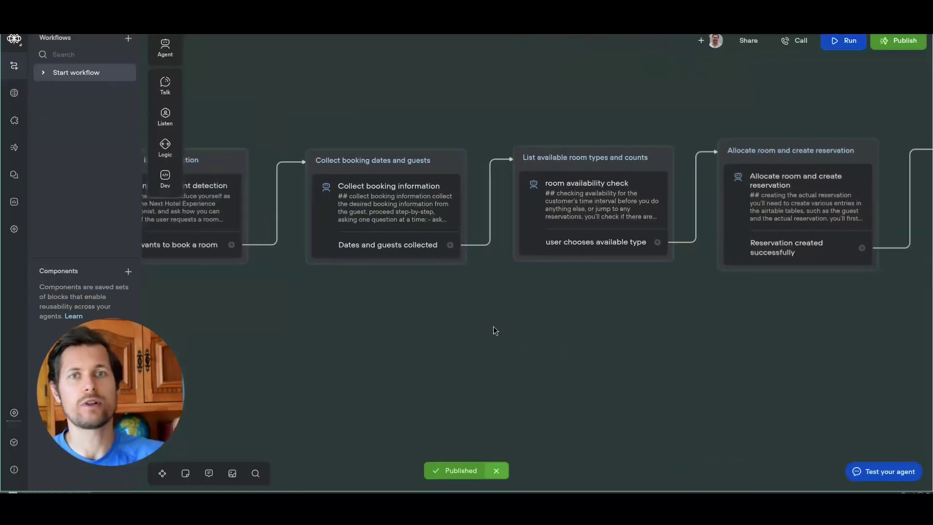
- Open the Collect booking information step's editor and highlight the start of its instructions
left_click(394, 220)
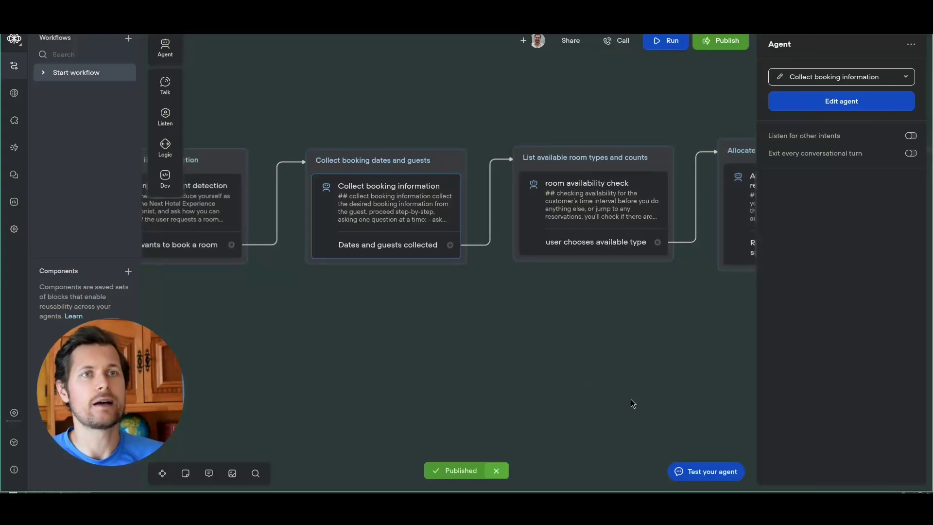
left_click(847, 108)
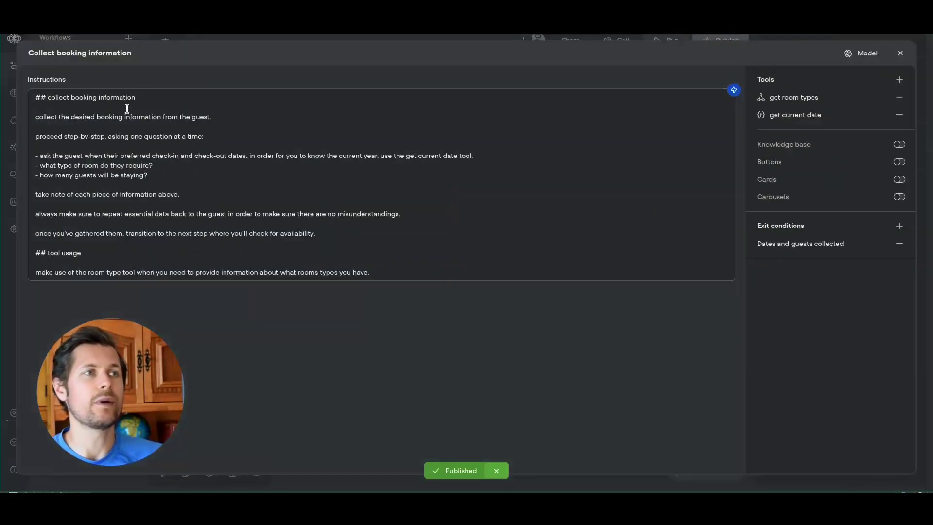
left_click_drag(68, 97, 128, 141)
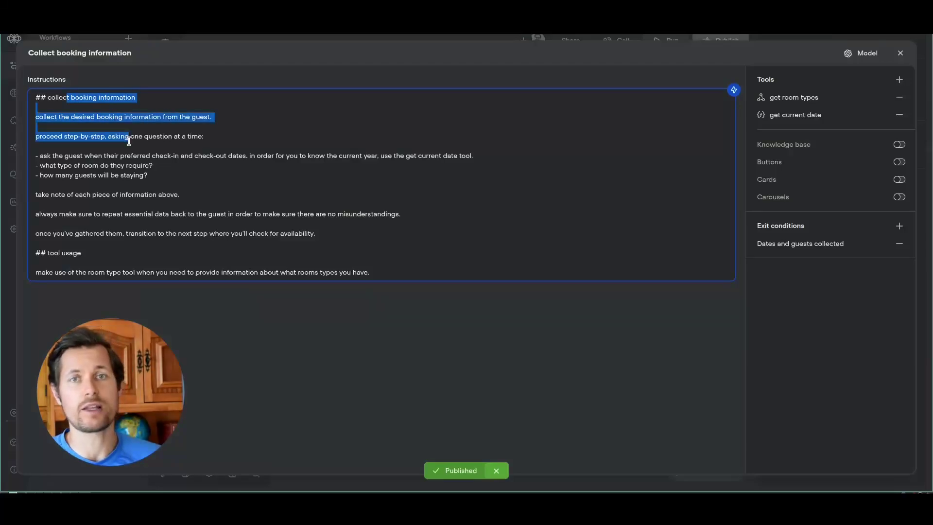
left_click(129, 141)
- Highlight the instructions' booking questions, including how many guests
left_click_drag(41, 156, 118, 162)
left_click(129, 179)
left_click_drag(195, 177, 93, 165)
left_click(92, 165)
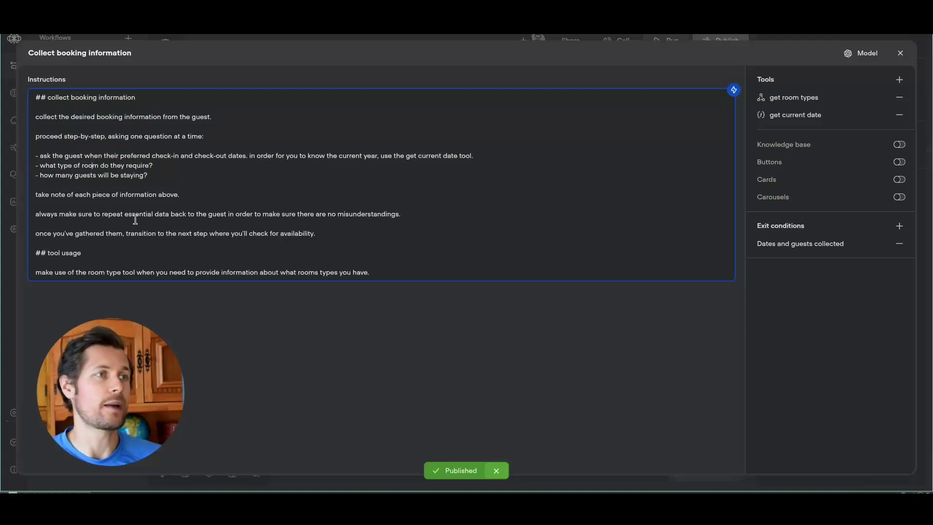
left_click_drag(103, 175, 207, 180)
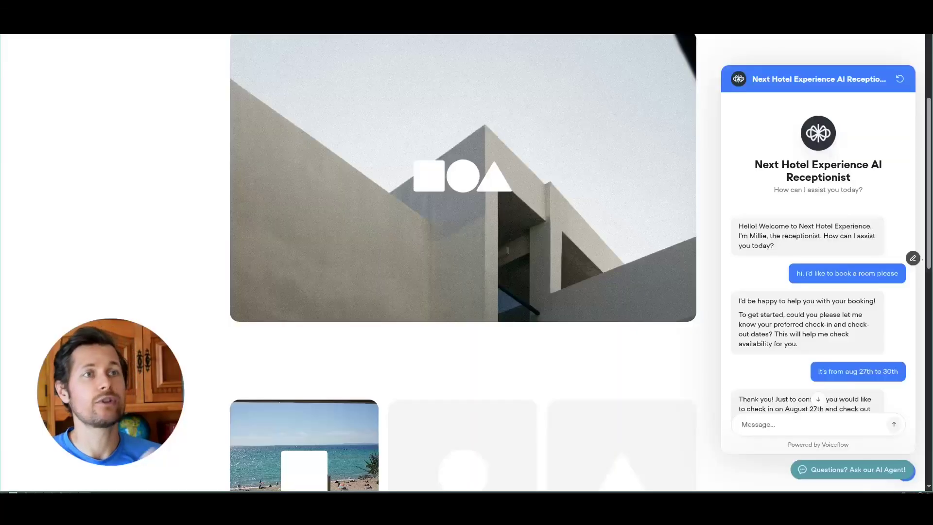
left_click_drag(739, 242, 824, 270)
left_click(825, 274)
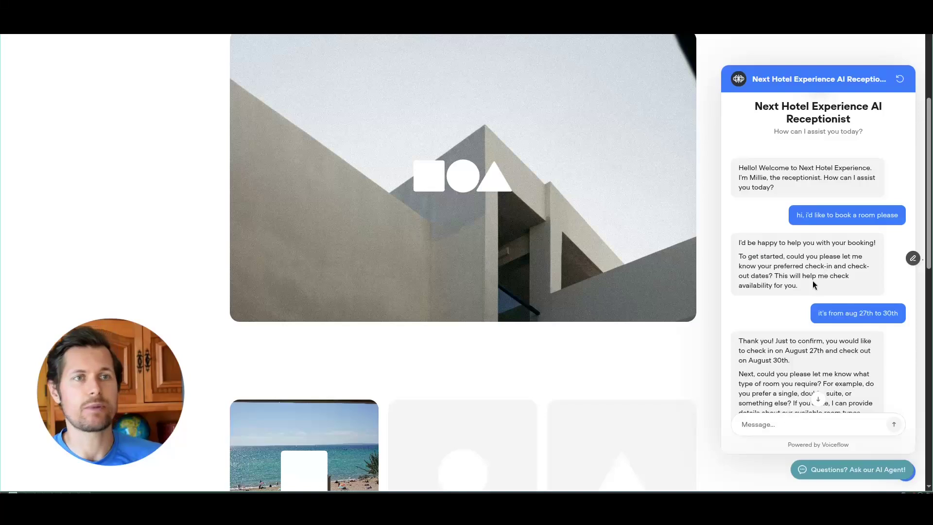
scroll(812, 281, "up", 5)
scroll(721, 298, "down", 1)
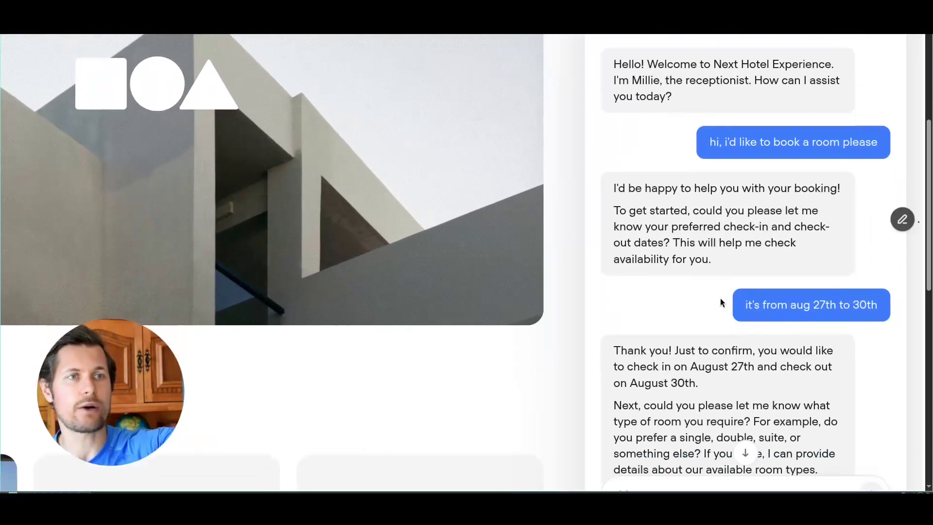
scroll(721, 298, "down", 2)
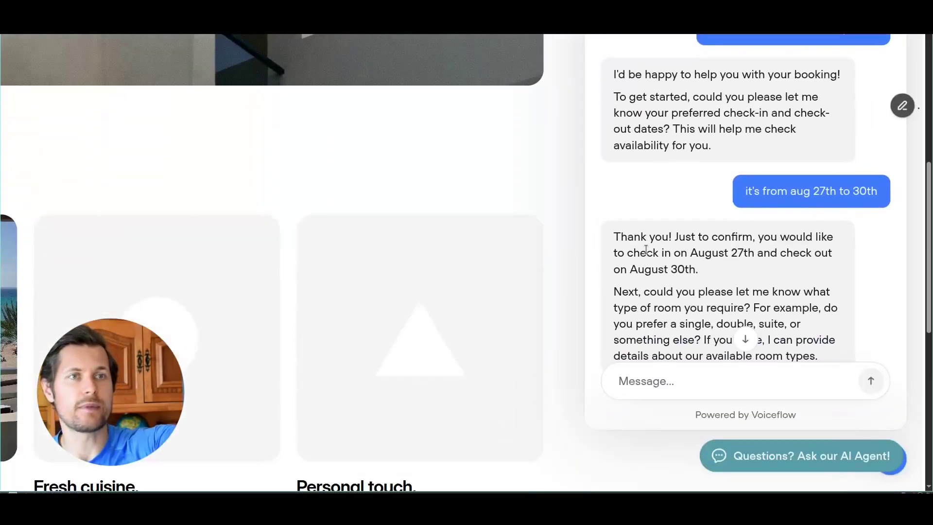
scroll(632, 311, "up", 4)
scroll(656, 303, "down", 5)
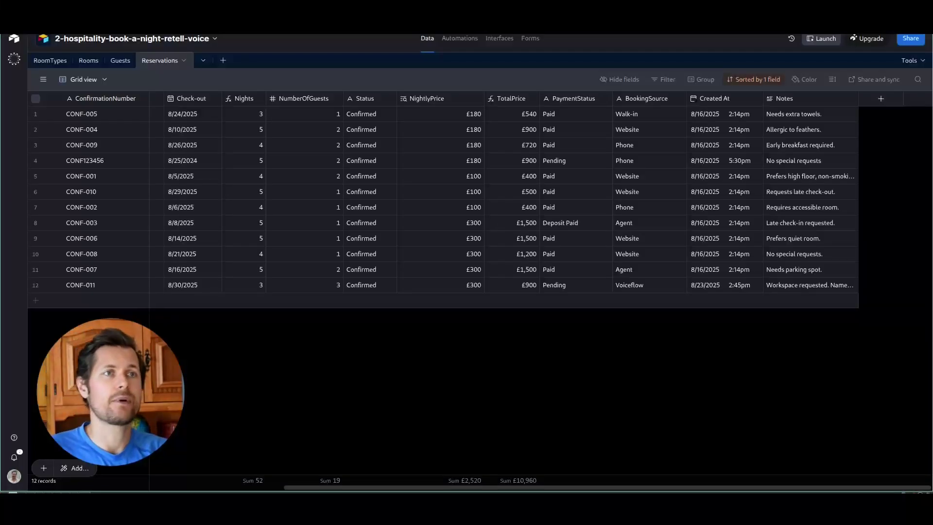
- Show the RoomTypes table and expand the Standard, Deluxe and Suite notes
left_click(50, 61)
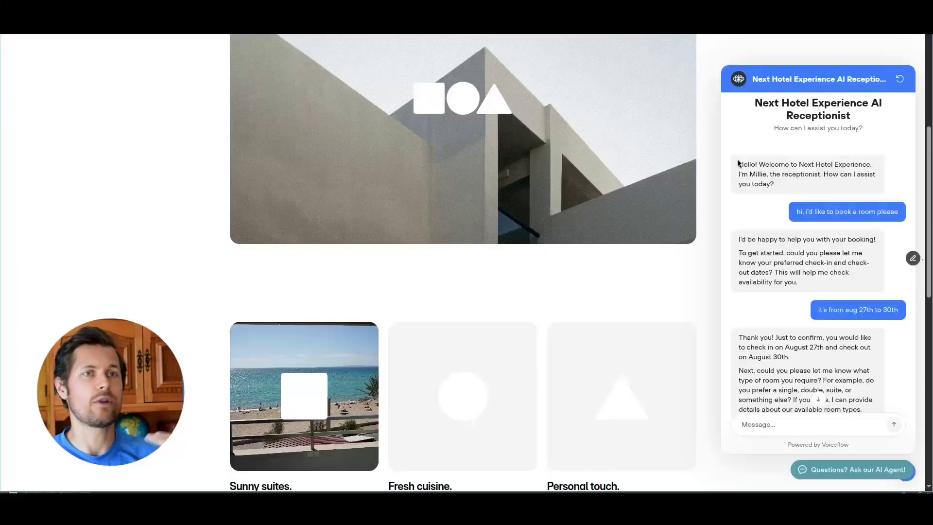
scroll(885, 297, "down", 7)
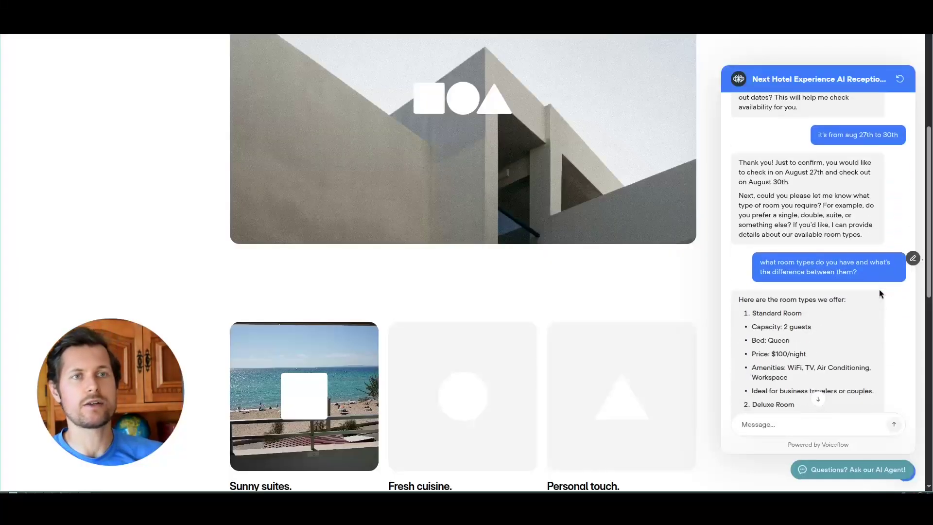
left_click_drag(775, 181, 804, 386)
scroll(796, 243, "down", 15)
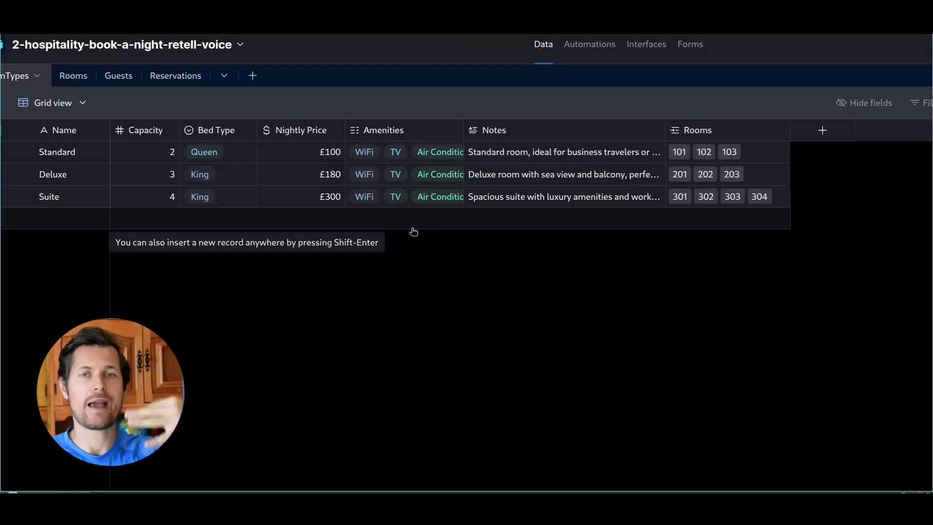
left_click(537, 152)
left_click(512, 179)
left_click(521, 199)
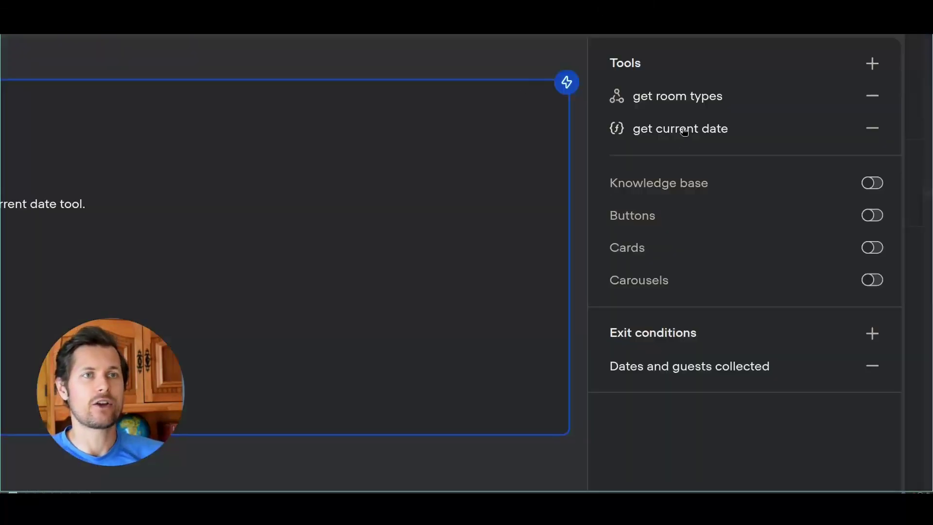
- Open the get current date function's JavaScript source and highlight the ${Date} message variable
left_click(680, 130)
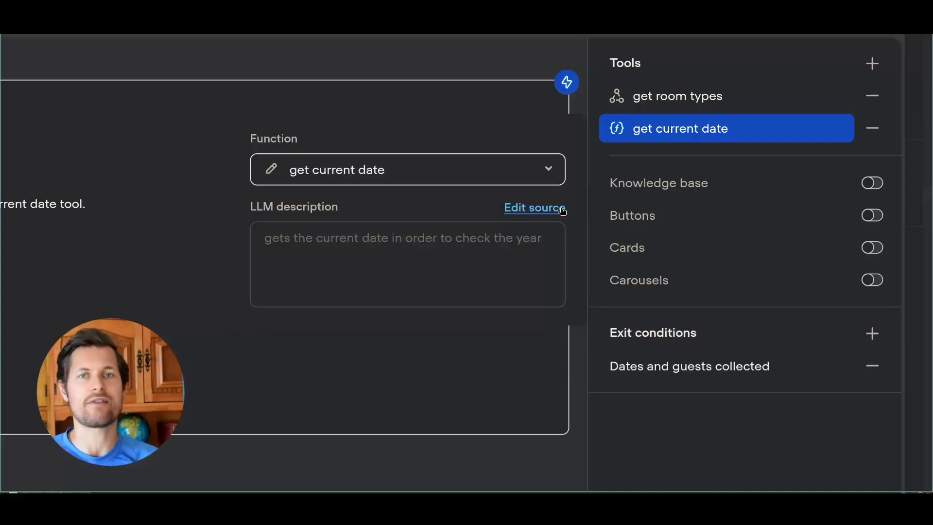
left_click(545, 208)
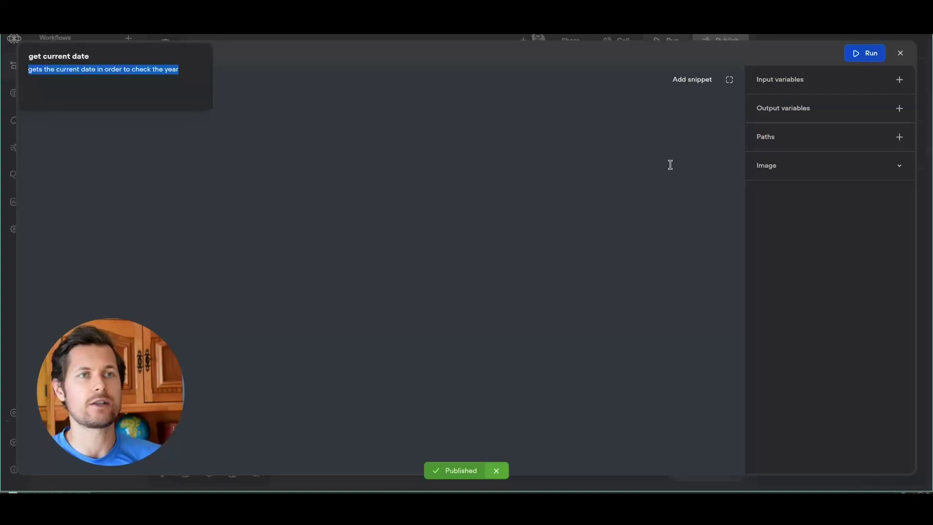
left_click(258, 147)
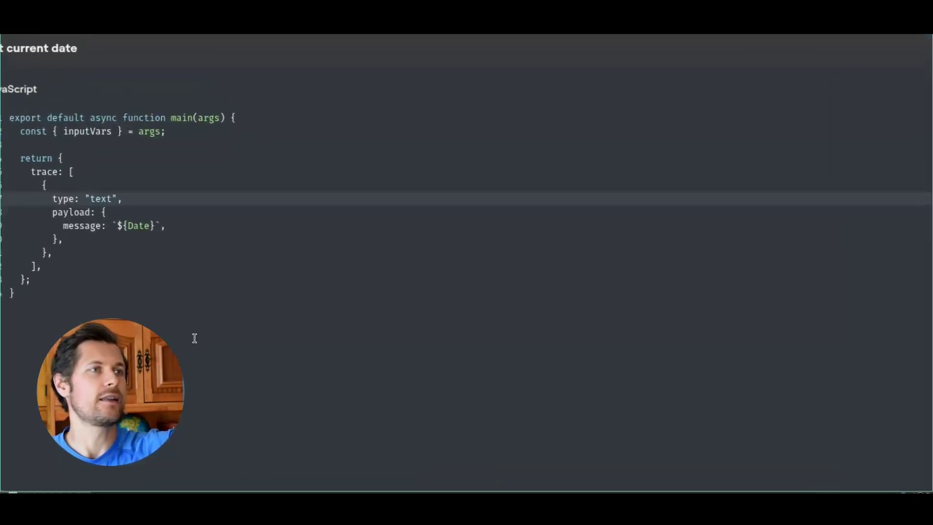
double_click(126, 170)
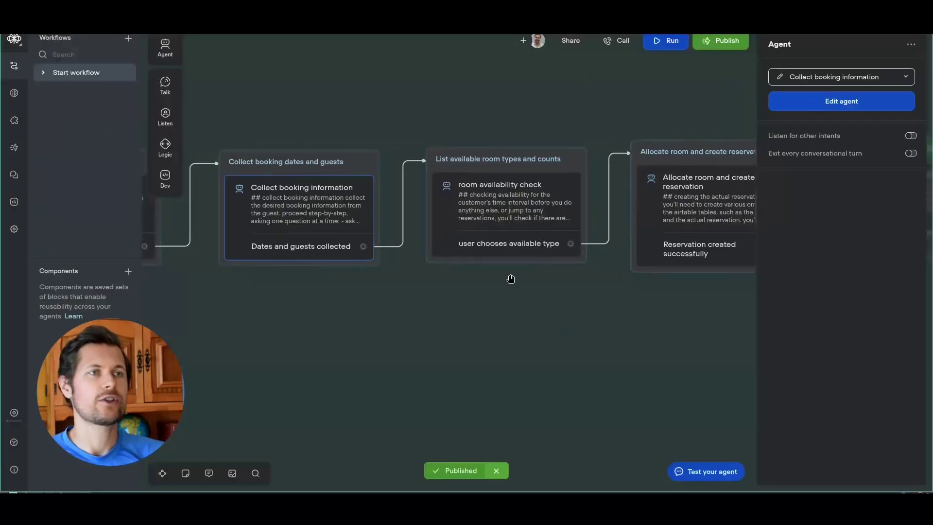
- Select the room availability check step and open its agent settings
left_click(511, 278)
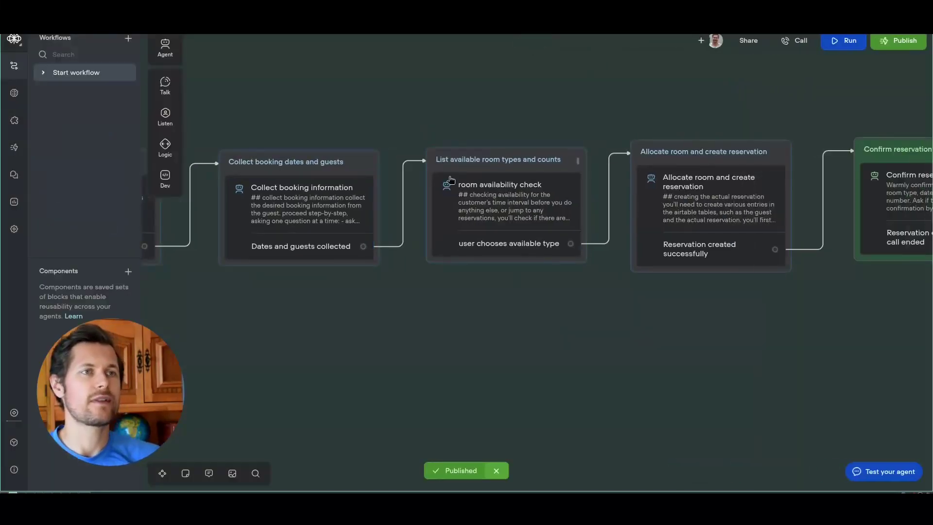
left_click(471, 185)
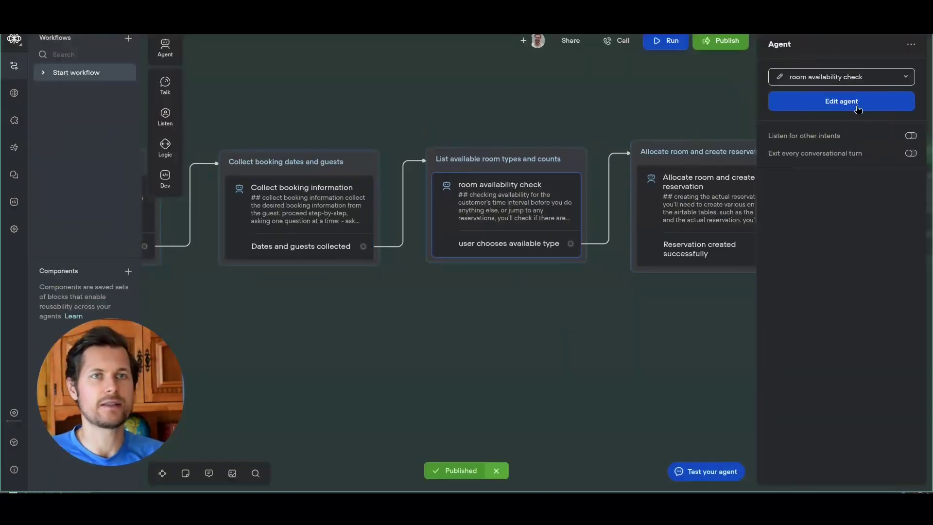
left_click(857, 106)
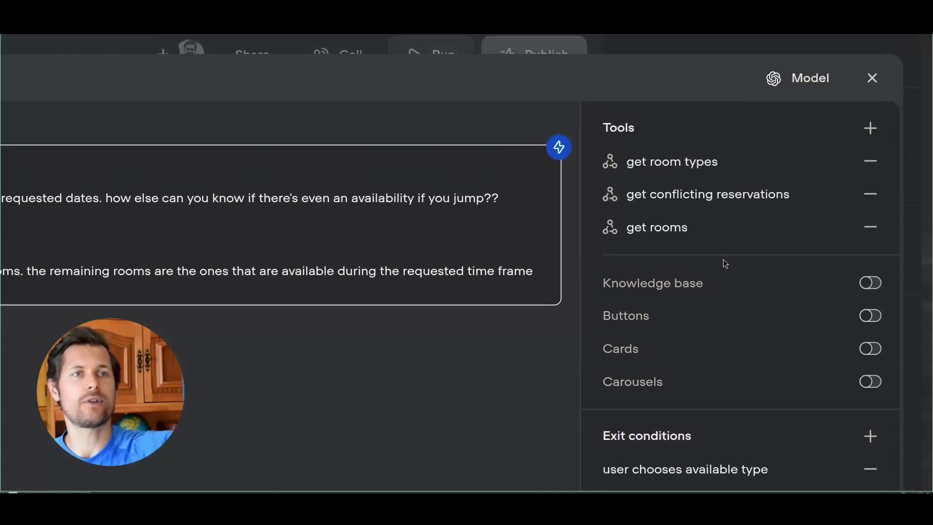
- View the conflicting reservations tool's filterByFormula: room_type match, check-in/check-out overlap, excluding Cancelled
left_click(782, 197)
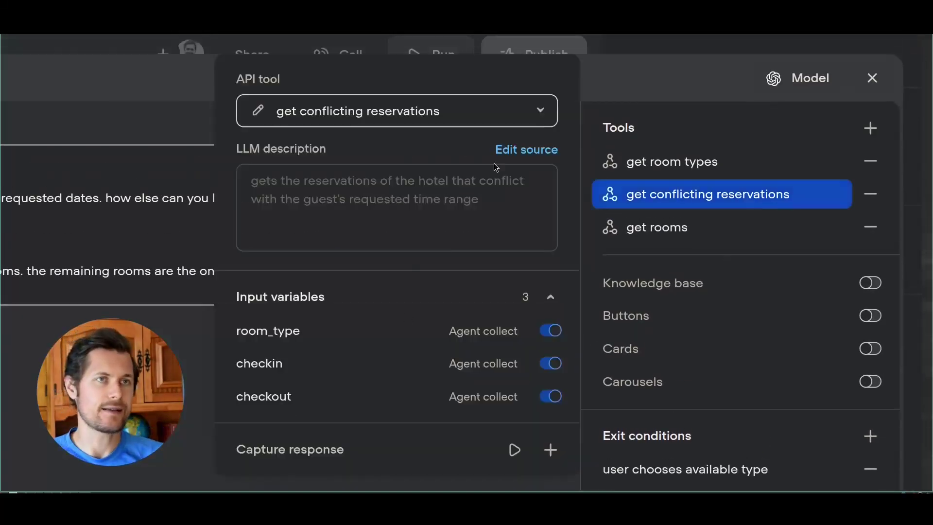
left_click(497, 152)
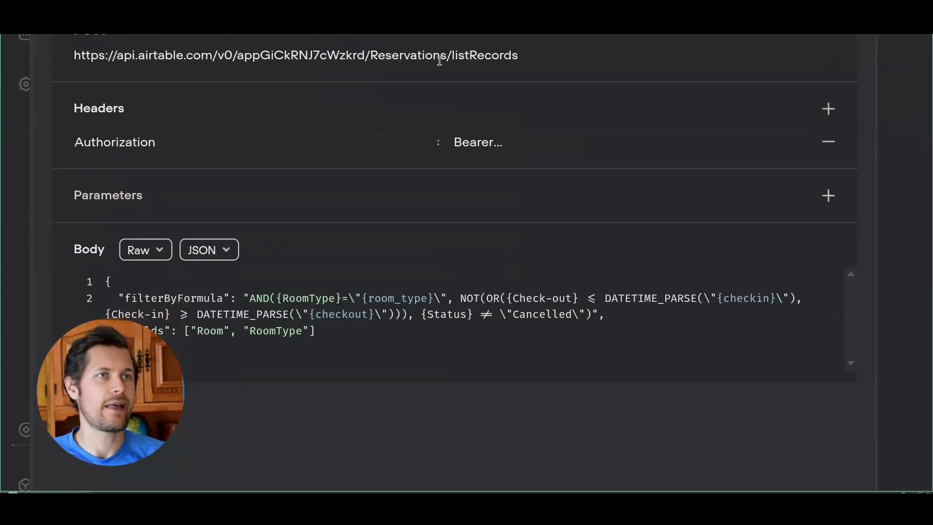
left_click_drag(249, 300, 343, 300)
left_click(433, 299)
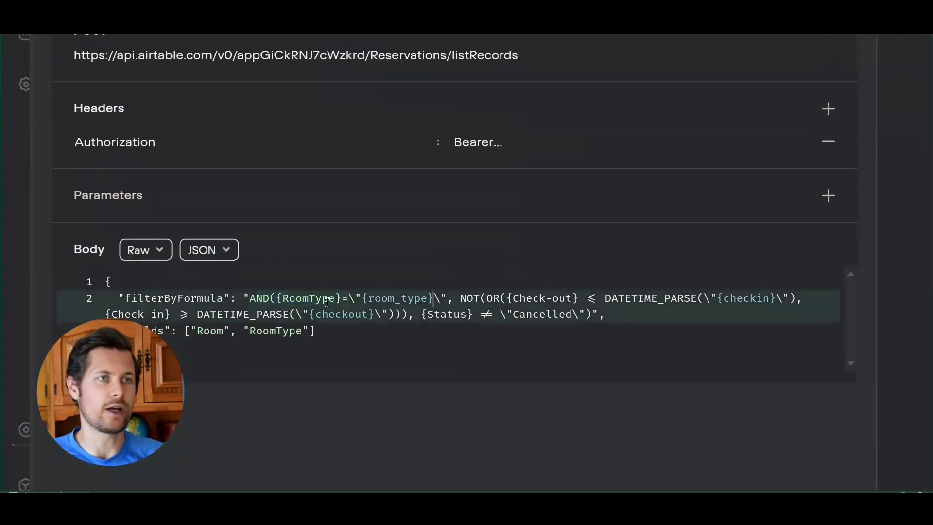
double_click(396, 300)
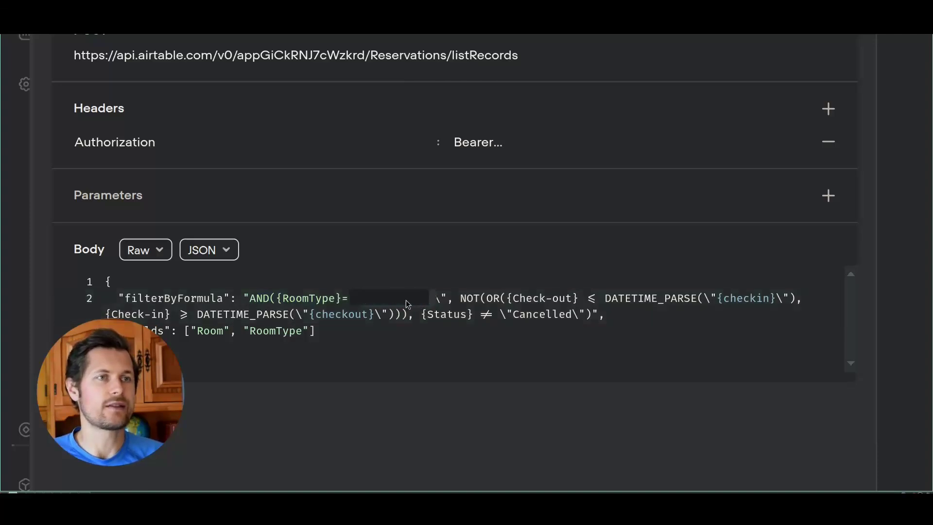
left_click(501, 299)
double_click(525, 300)
left_click(636, 300)
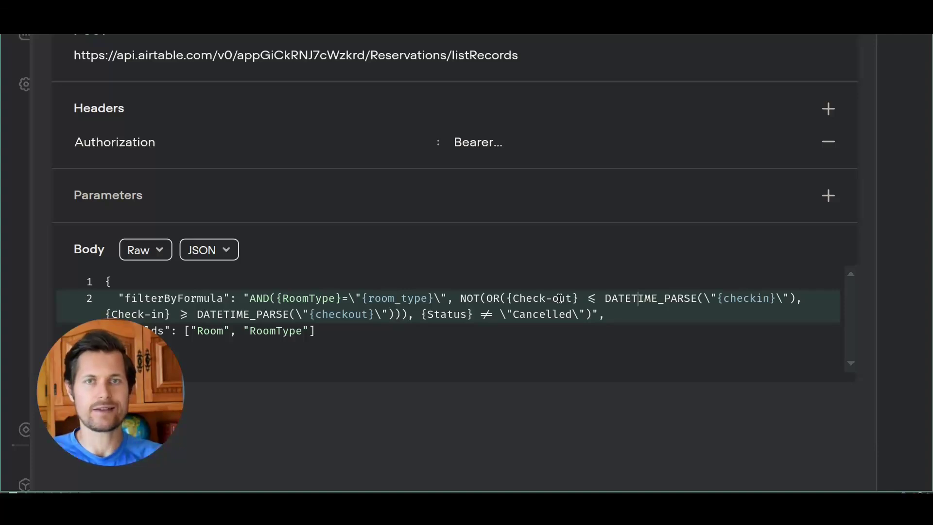
left_click_drag(229, 314, 613, 308)
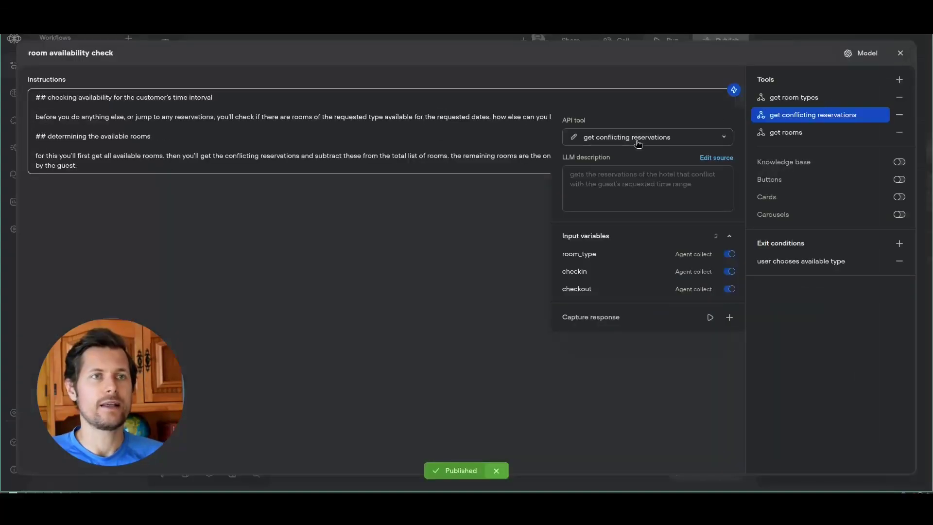
- Close the editors and open the Allocate room and create reservation step's agent settings
key("Escape")
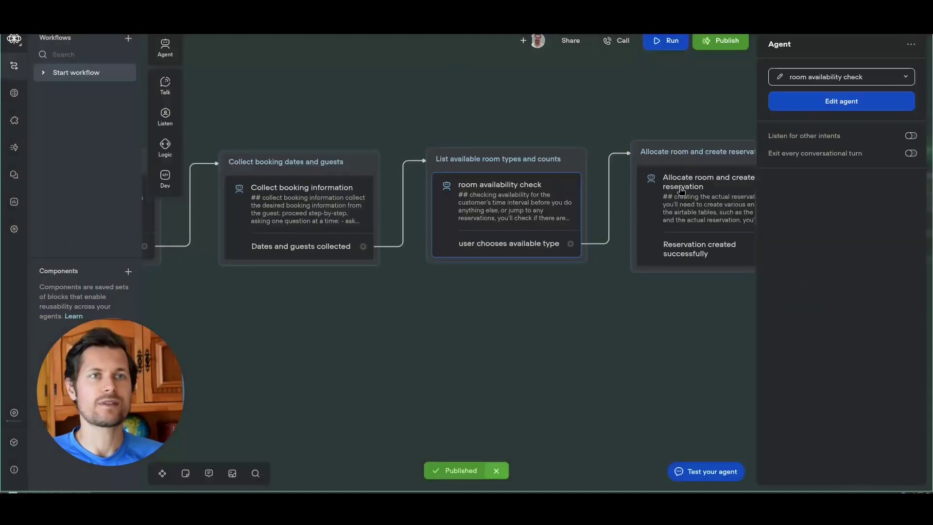
left_click_drag(568, 349, 462, 356)
left_click(577, 222)
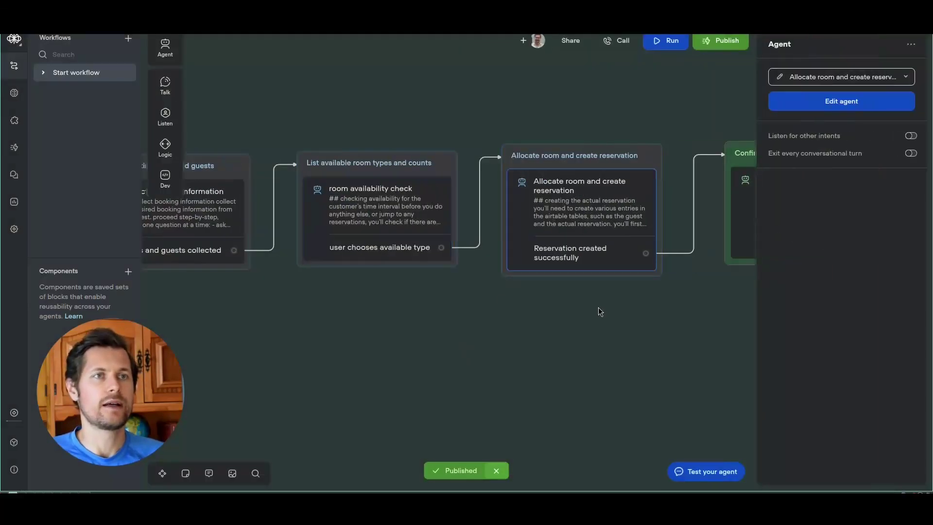
left_click_drag(590, 322, 481, 323)
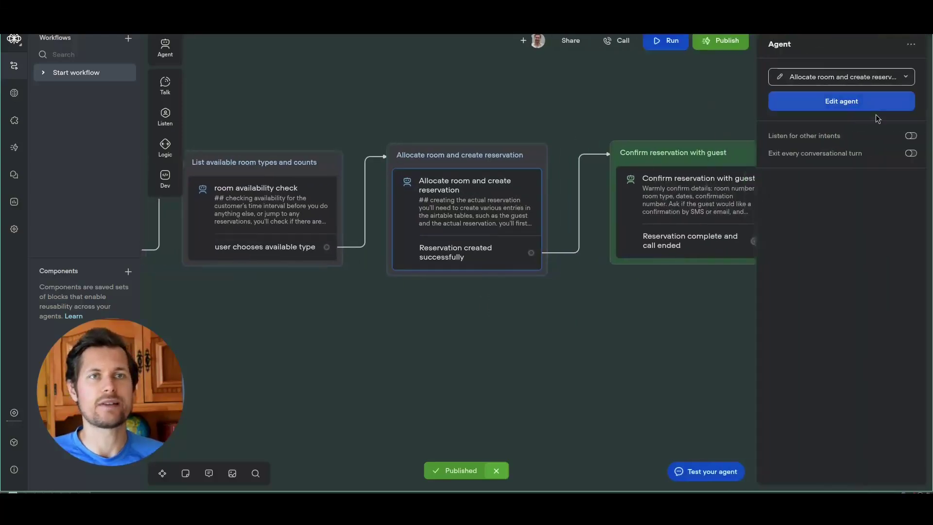
left_click(861, 104)
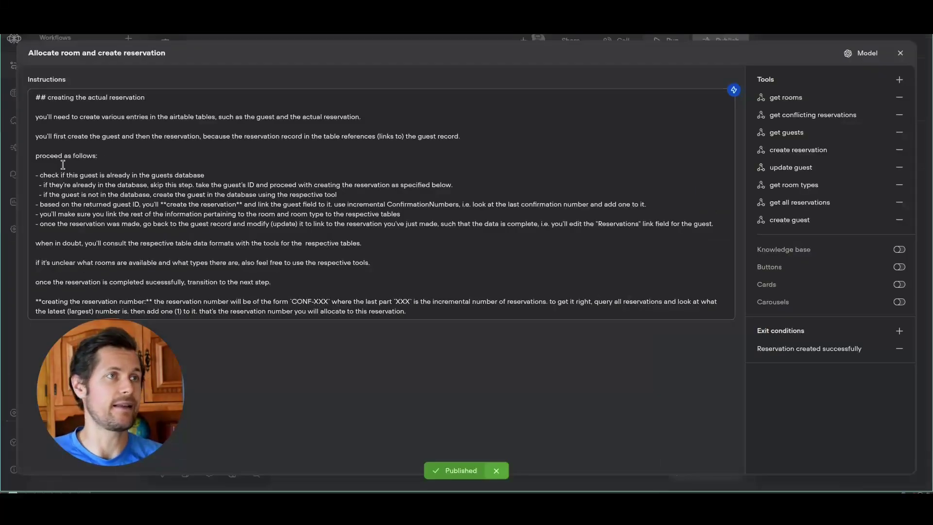
- Review the Allocate step's existing-guest skip rule, then bring up Airtable's Guests table
left_click_drag(38, 161, 84, 158)
left_click(56, 194)
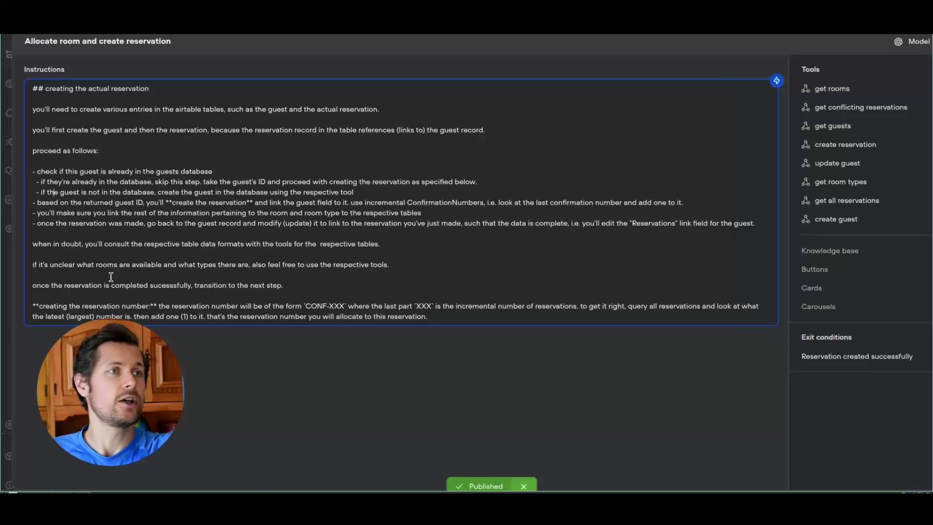
left_click_drag(70, 181, 219, 171)
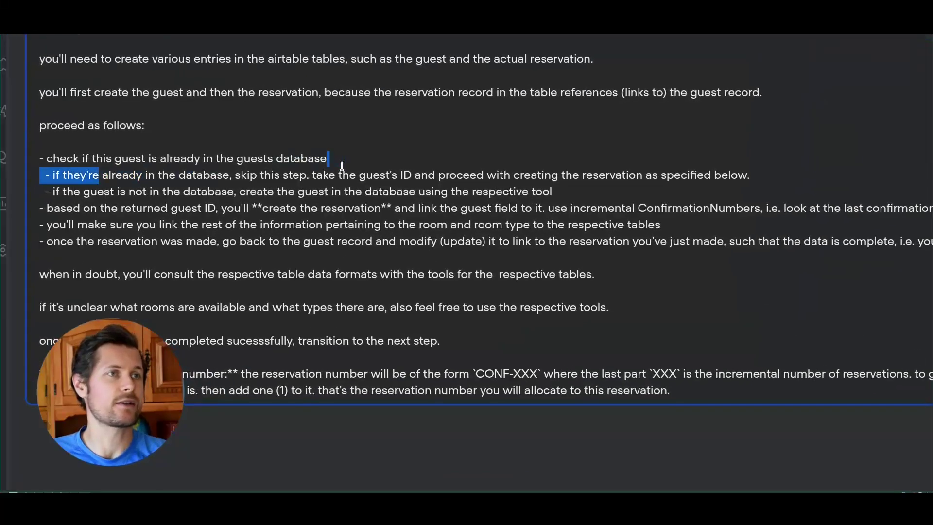
left_click_drag(145, 175, 248, 175)
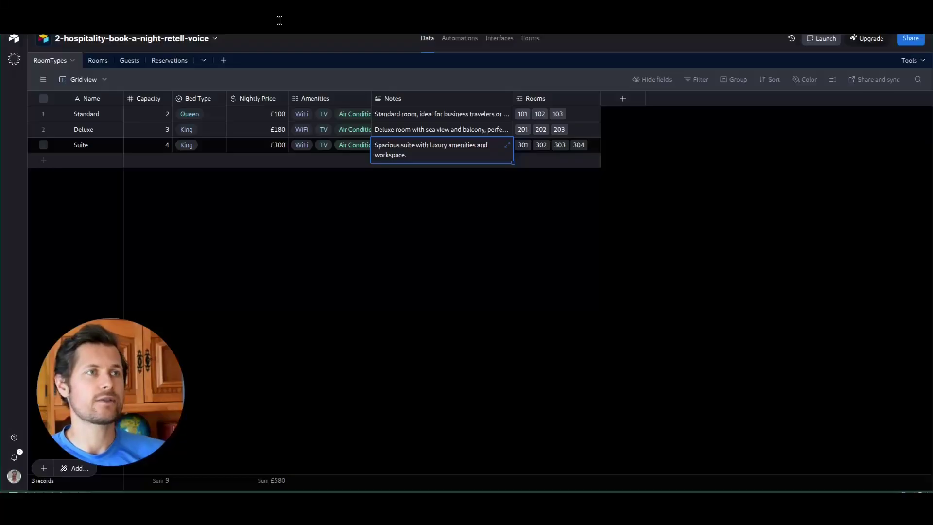
left_click(130, 60)
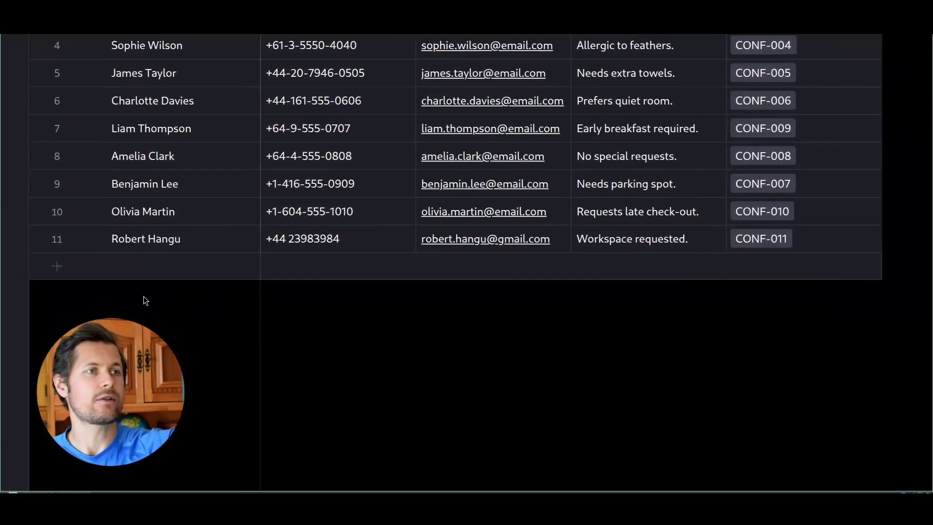
- Expand the newest guest's record and check its notes and linked reservation
left_click(92, 244)
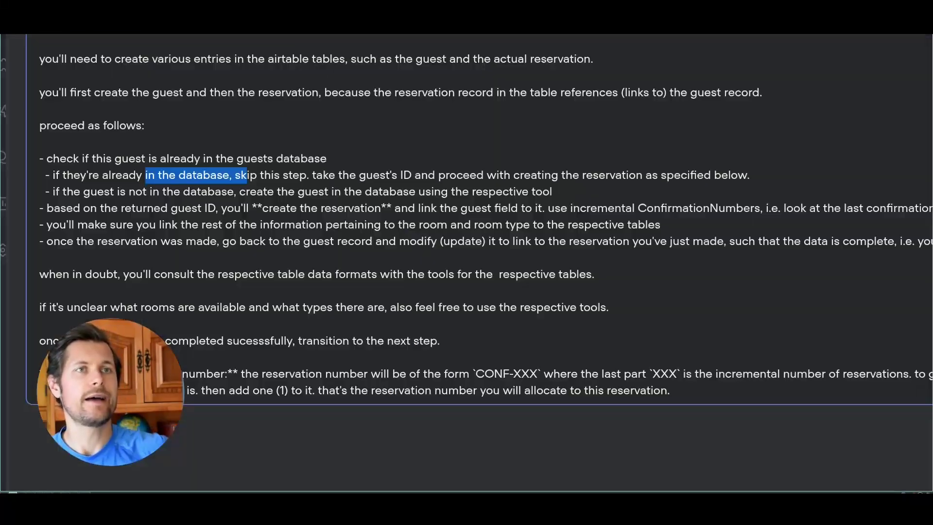
left_click_drag(47, 208, 388, 209)
left_click(398, 214)
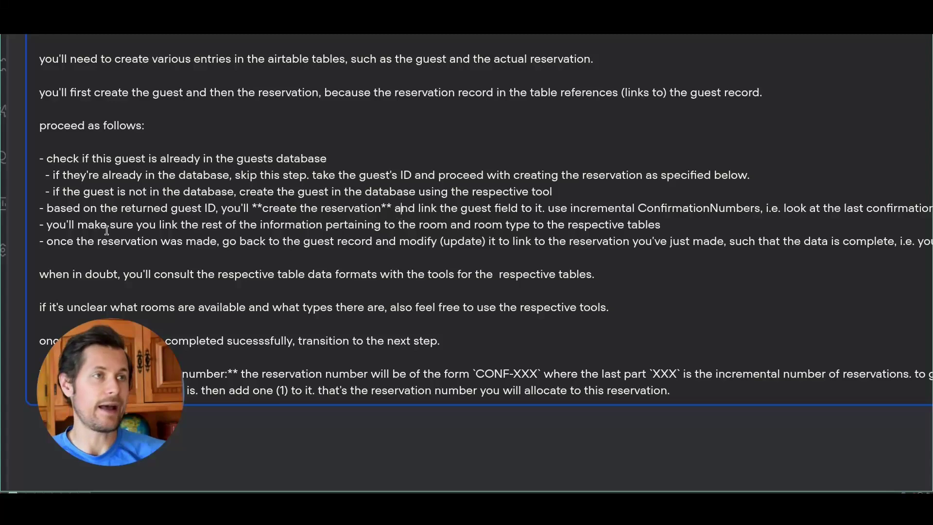
left_click_drag(71, 226, 427, 246)
left_click(426, 246)
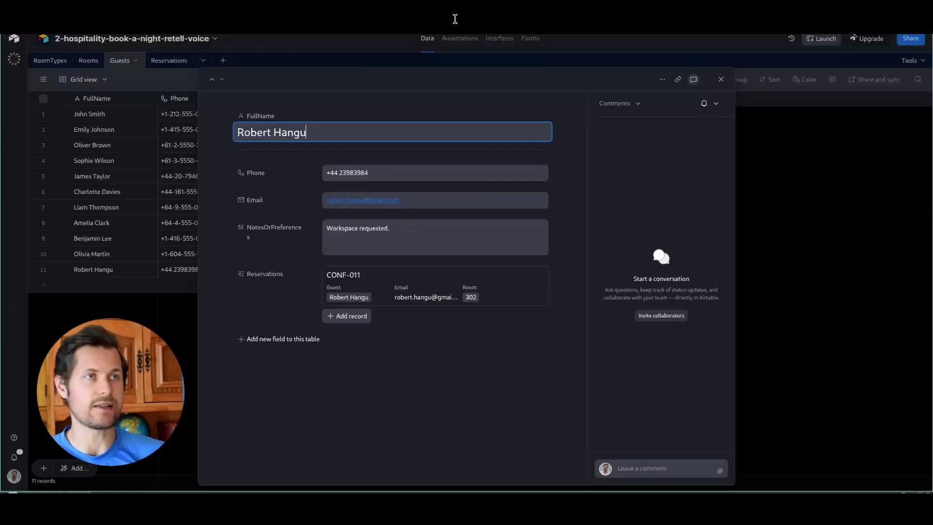
key("Escape")
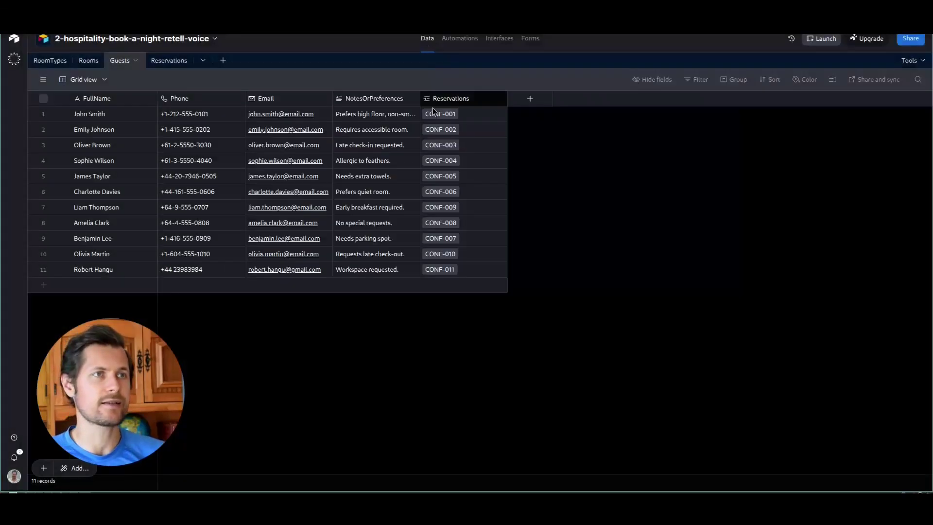
- In Reservations, expand CONF-011's linked guest record to confirm the two-way link
left_click(169, 61)
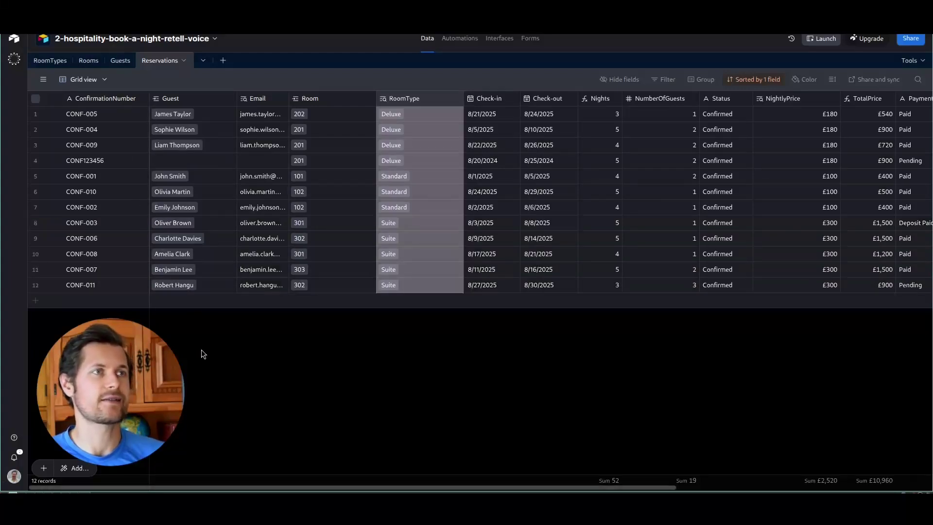
left_click(171, 286)
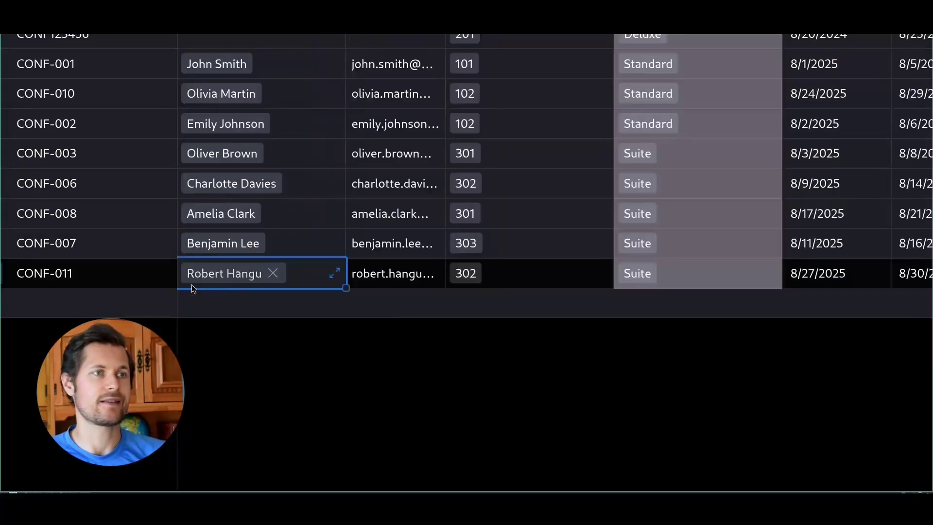
left_click(335, 273)
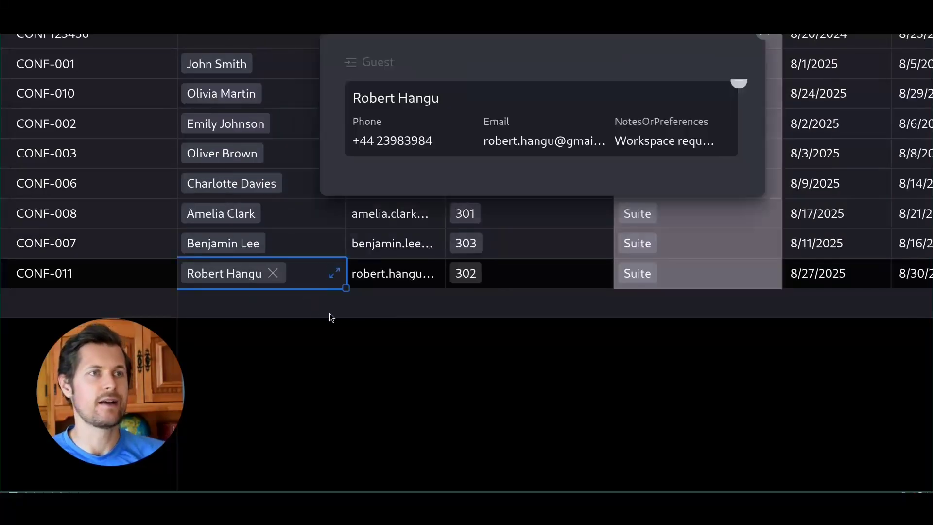
left_click(443, 137)
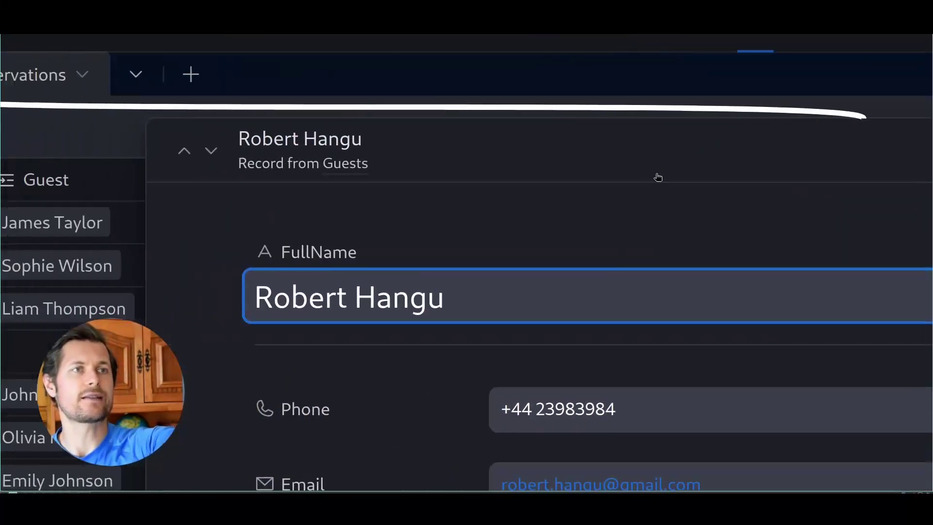
key("Escape")
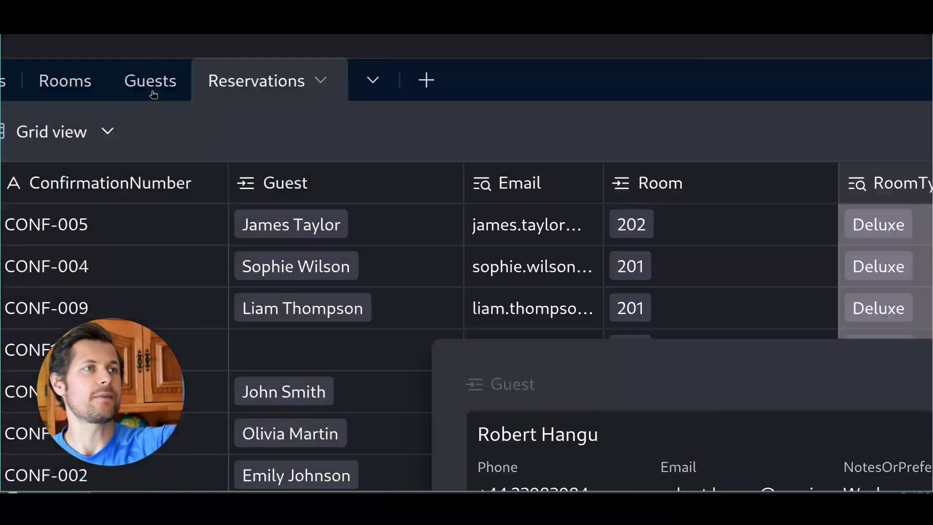
left_click(153, 95)
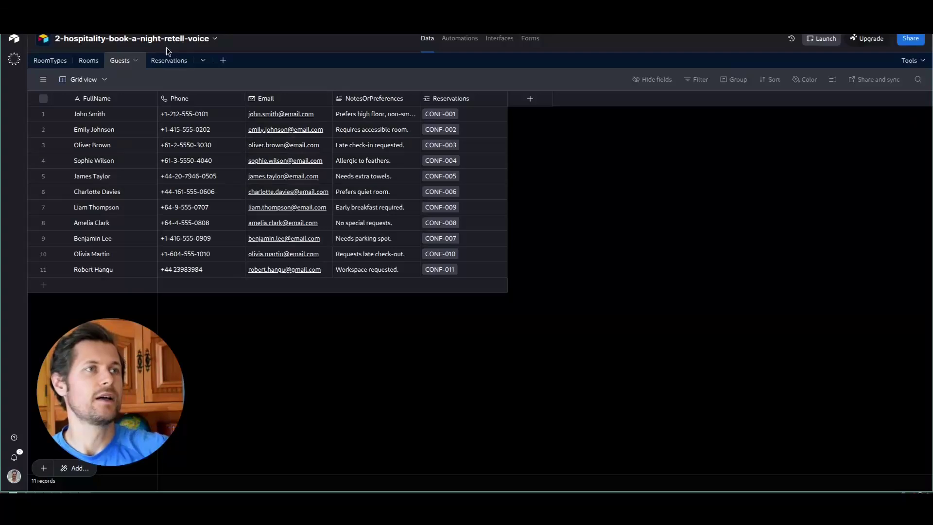
left_click(179, 62)
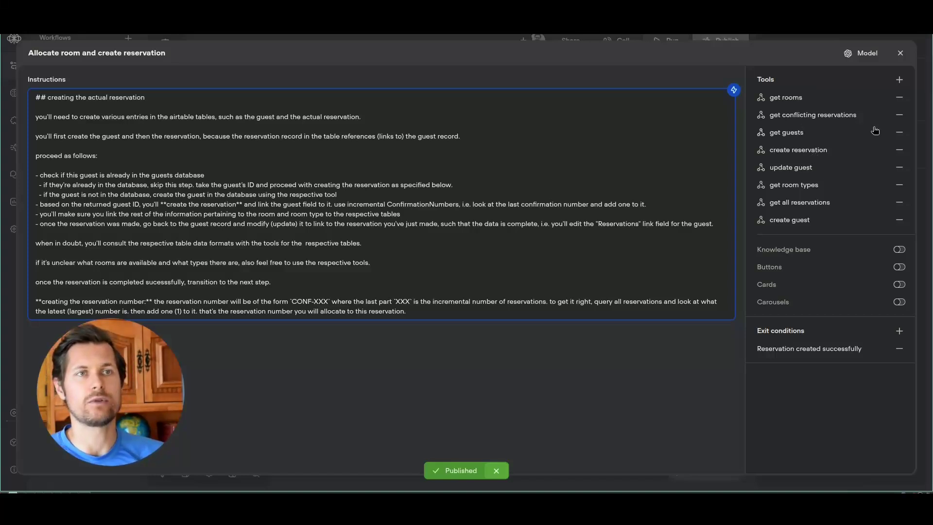
- Review the create guest tool's request body fields, then close the tool and step editors
left_click(839, 221)
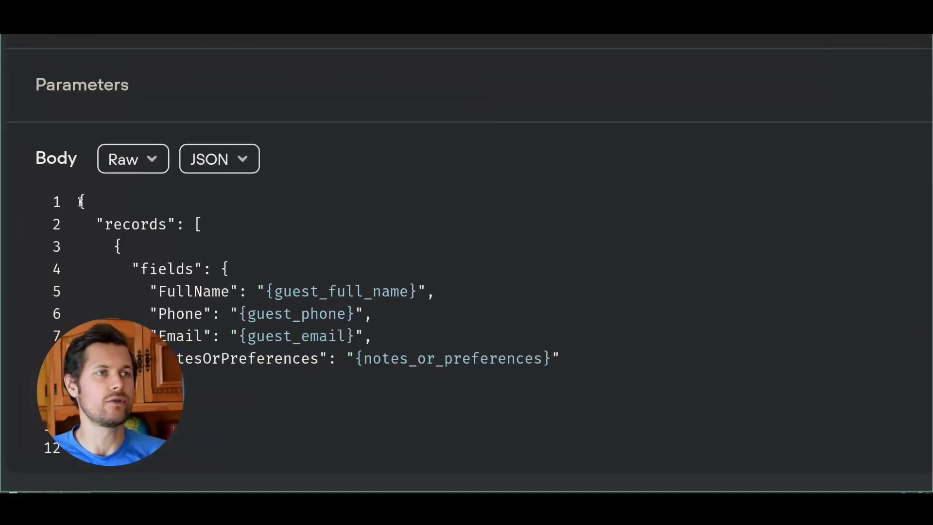
left_click_drag(111, 214, 112, 381)
left_click(112, 403)
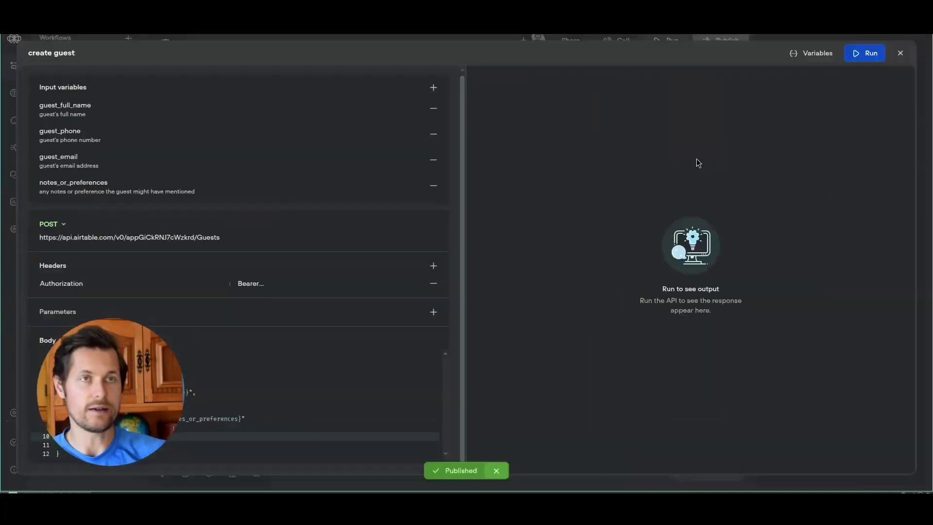
left_click(900, 54)
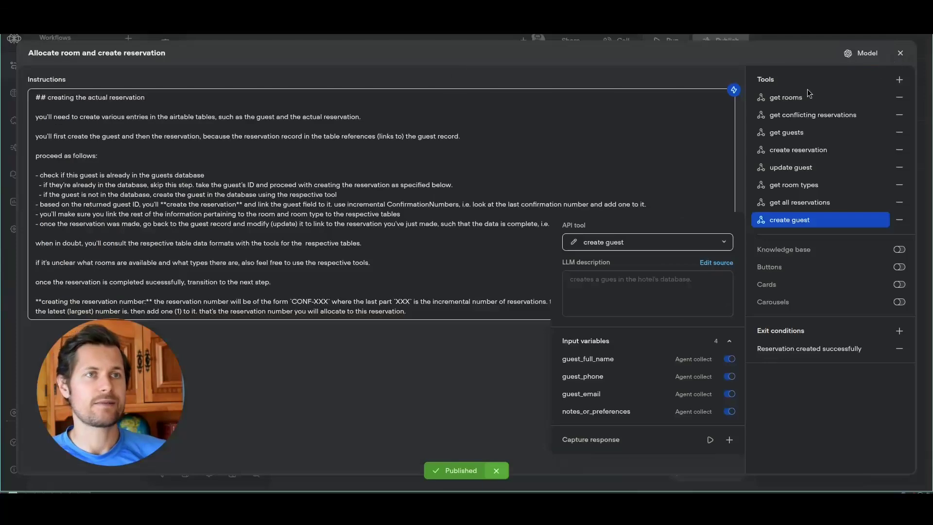
left_click(900, 53)
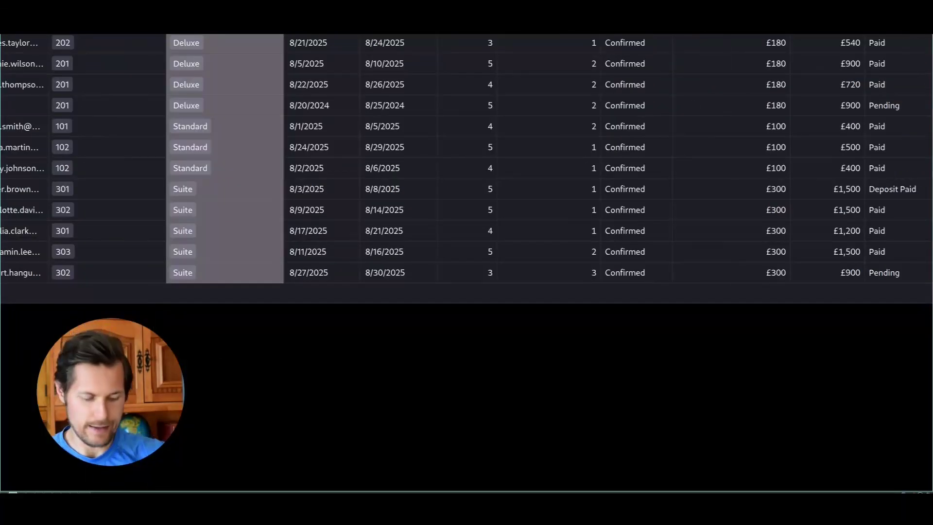
left_click(464, 41)
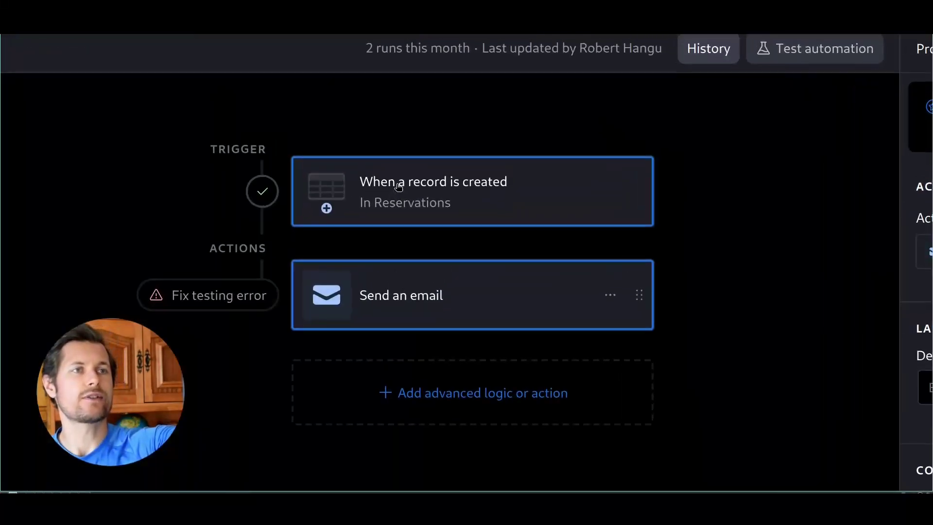
left_click(464, 126)
left_click(399, 296)
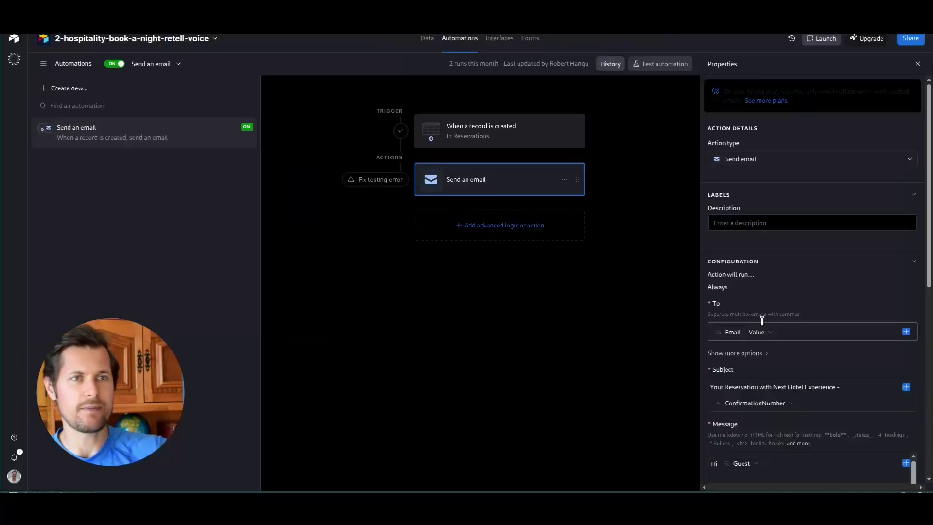
scroll(819, 319, "down", 3)
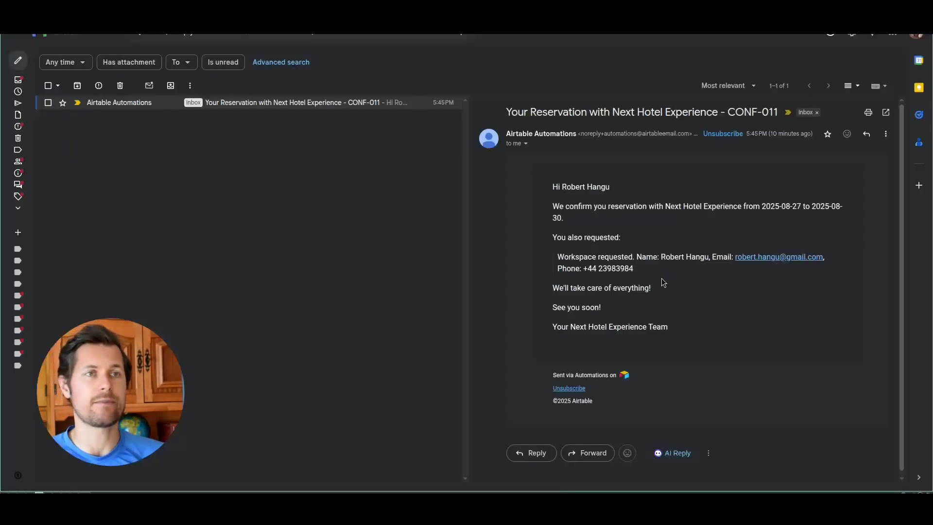
left_click_drag(553, 112, 717, 114)
left_click_drag(735, 114, 778, 113)
left_click(779, 113)
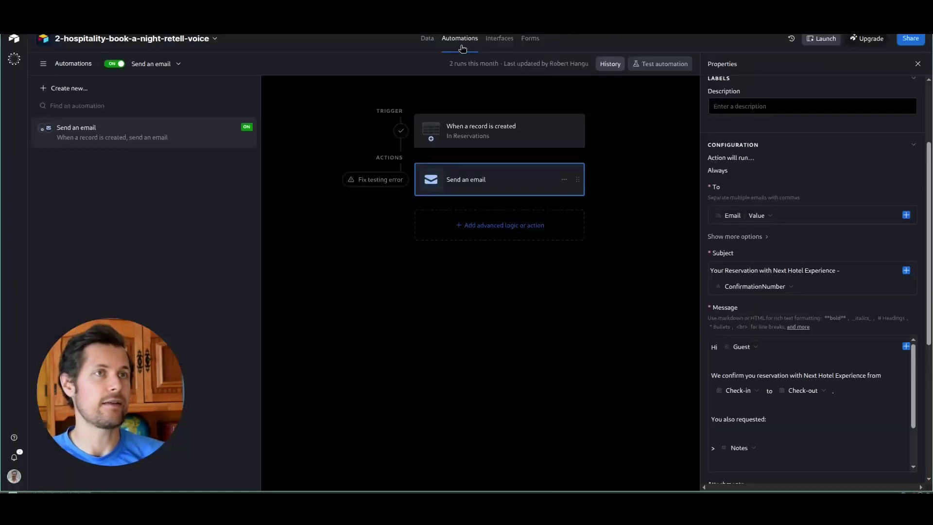
left_click(426, 43)
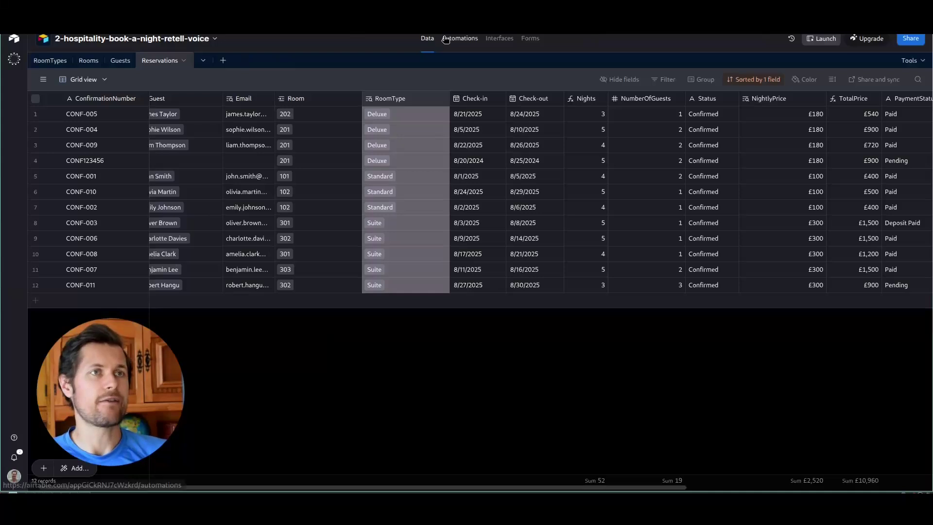
left_click(443, 41)
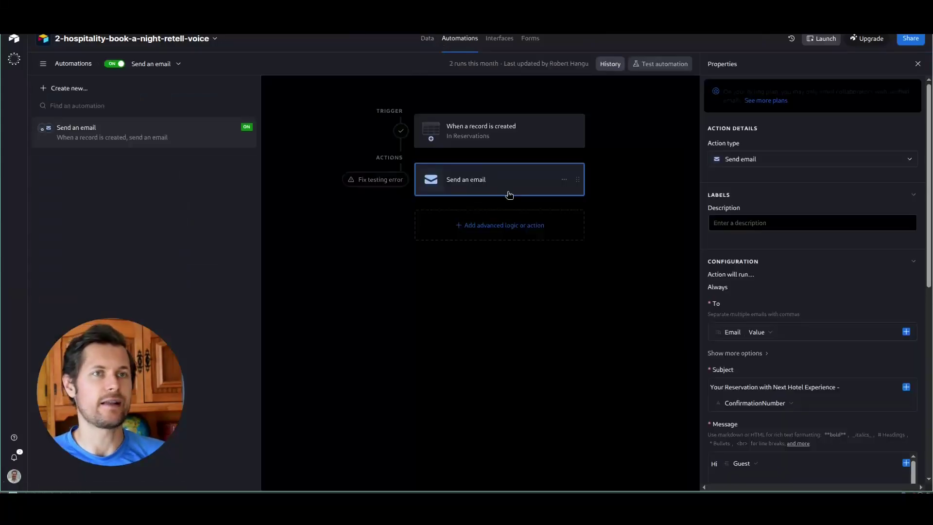
scroll(769, 287, "down", 4)
scroll(787, 354, "down", 3)
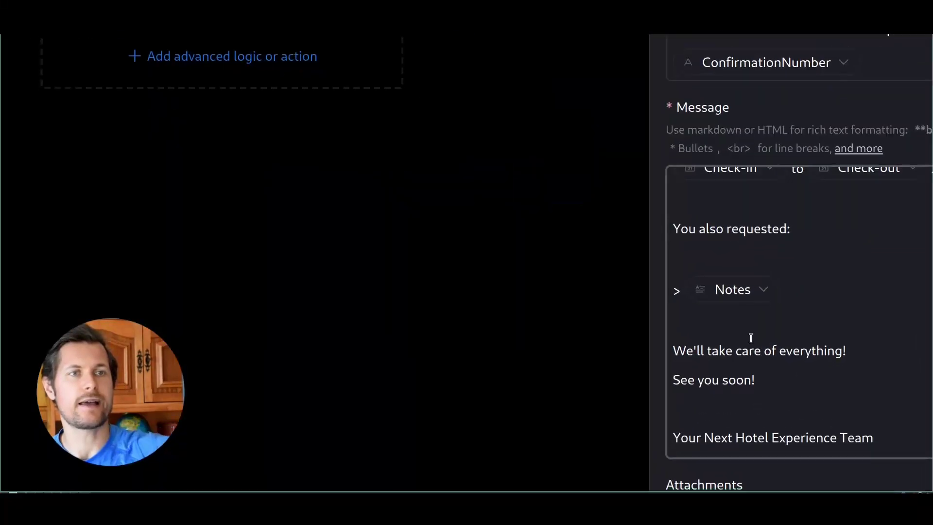
left_click_drag(751, 338, 826, 381)
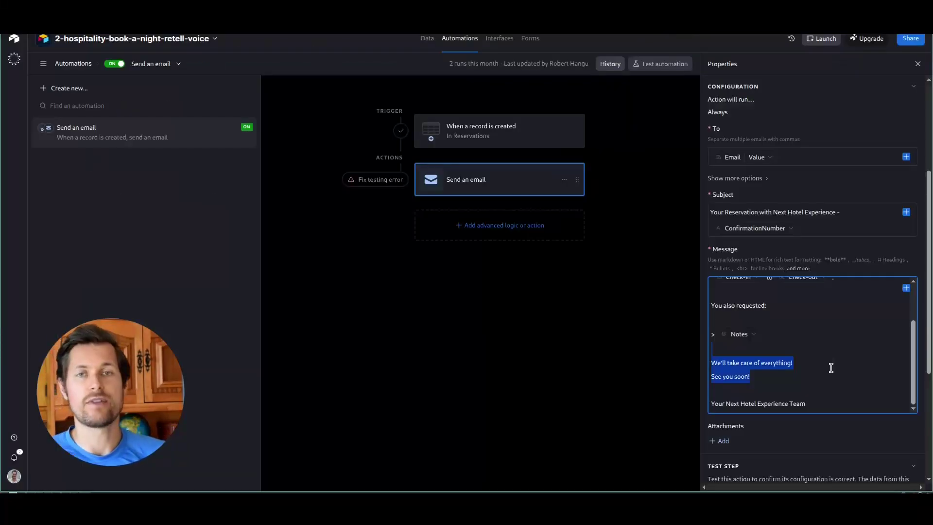
left_click(789, 371)
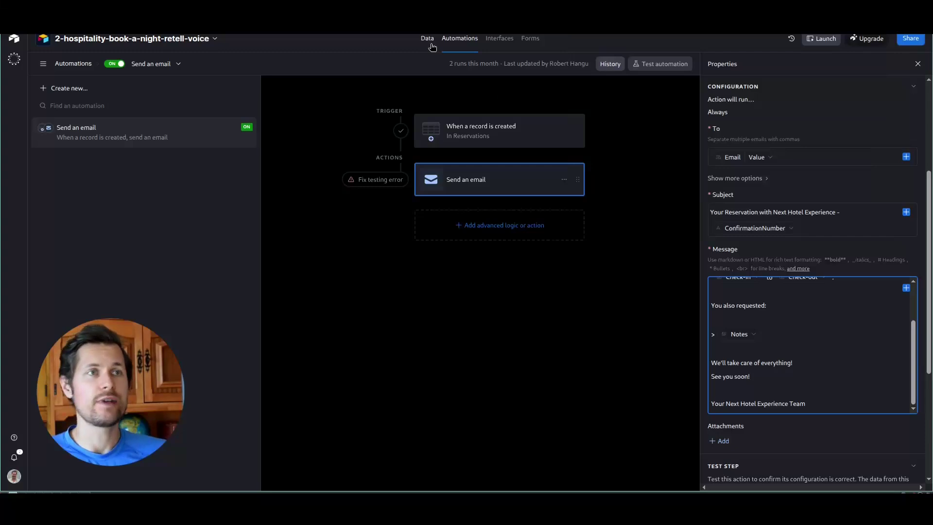
left_click(430, 43)
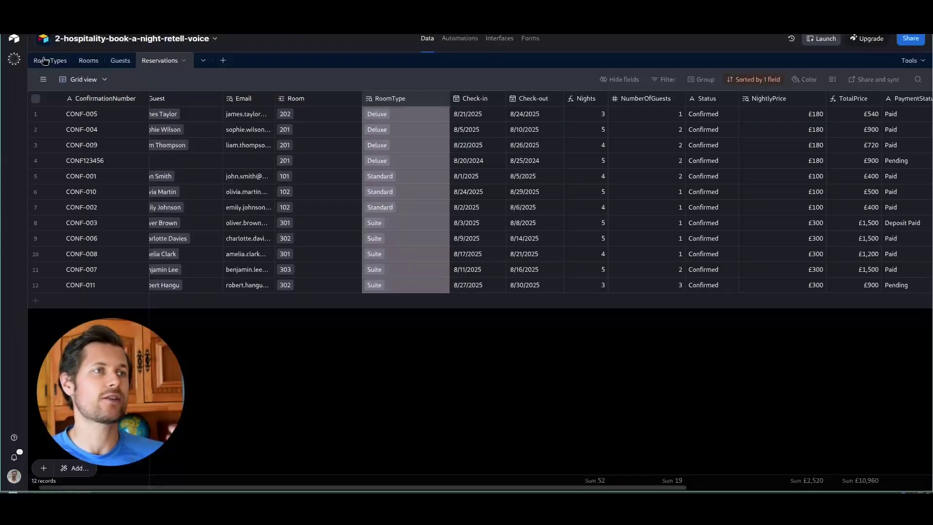
- Check room types and prices in RoomTypes, then switch to the Rooms table
left_click(44, 60)
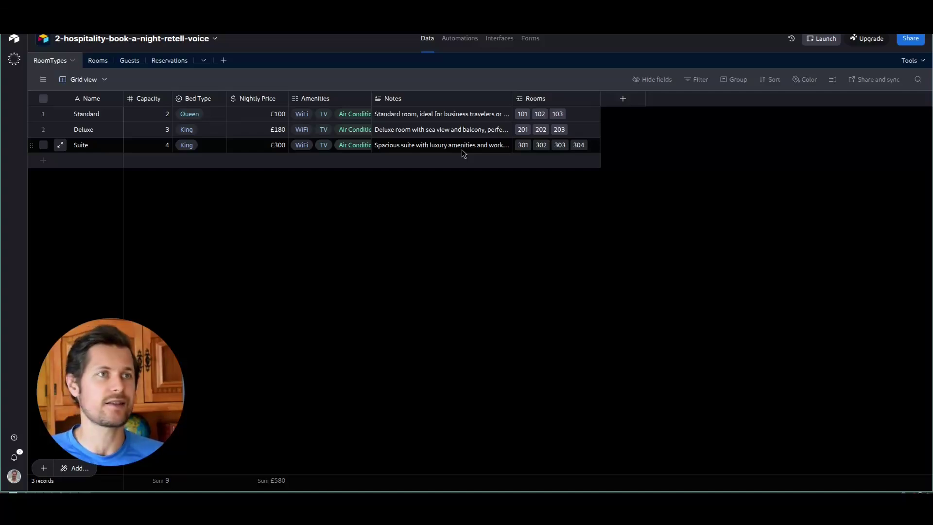
left_click(102, 63)
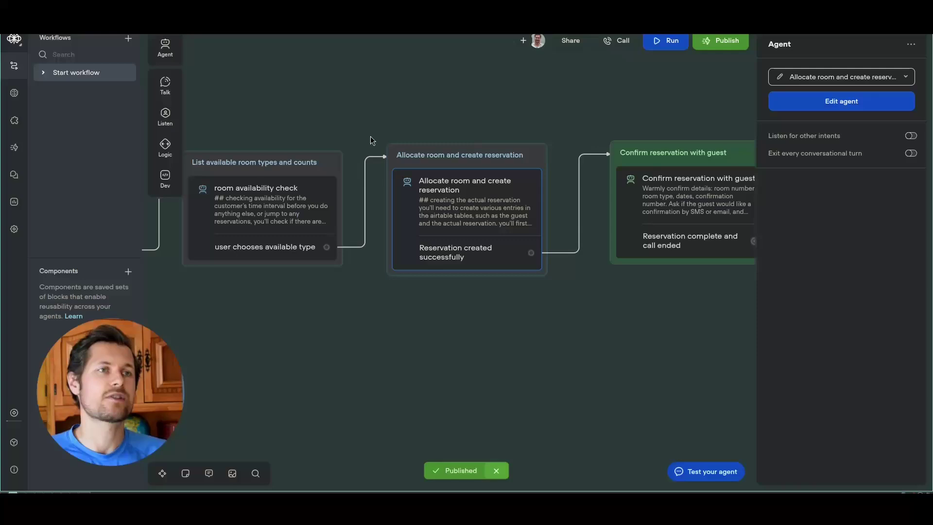
- Pan and zoom the booking workflow to show all steps, then return to All projects
scroll(374, 143, "down", 5)
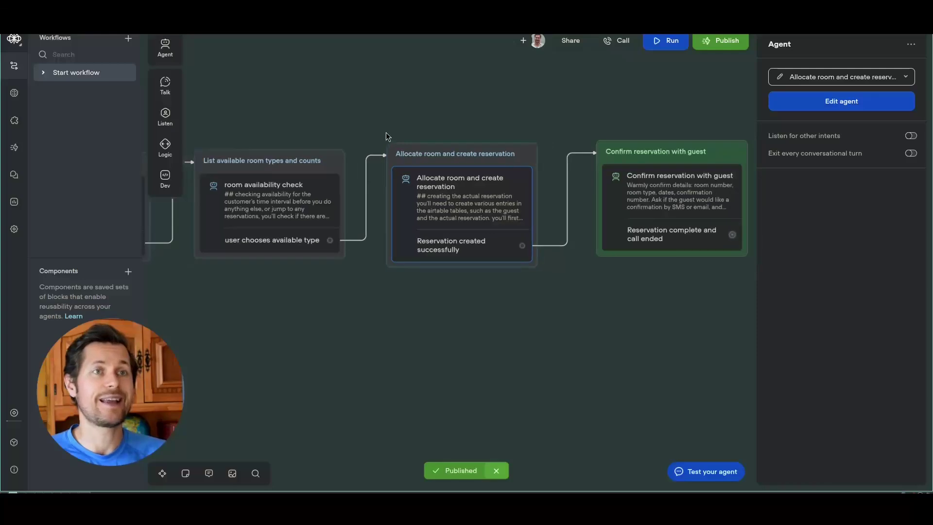
scroll(381, 316, "left", 6)
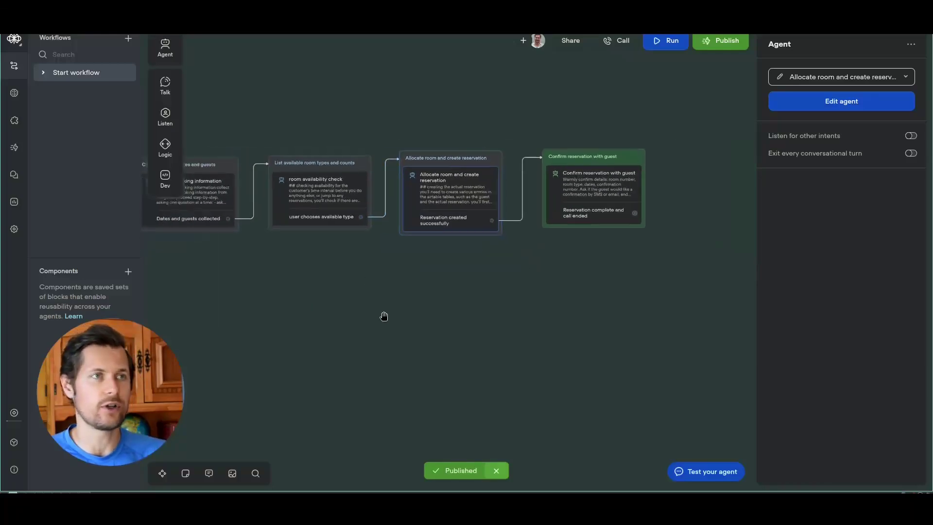
left_click(439, 306)
left_click_drag(423, 299, 420, 299)
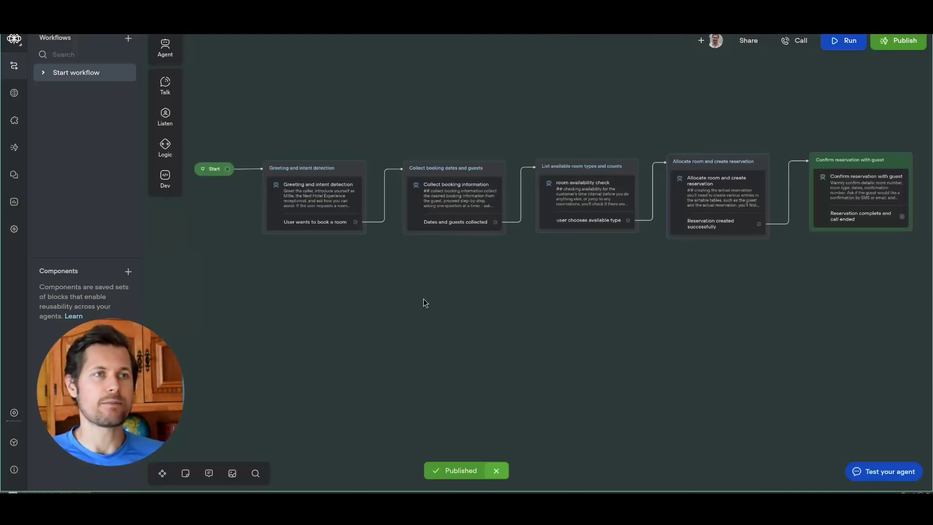
scroll(371, 272, "up", 4)
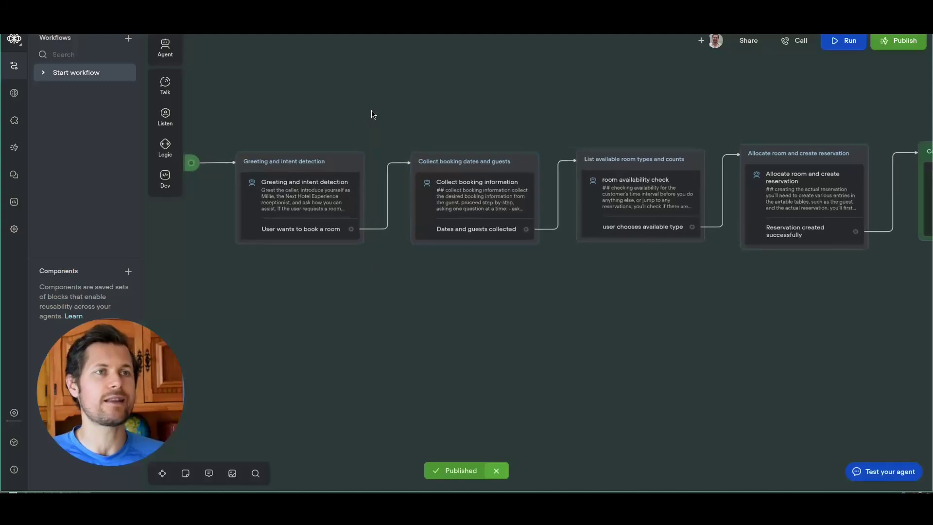
left_click_drag(739, 277, 581, 286)
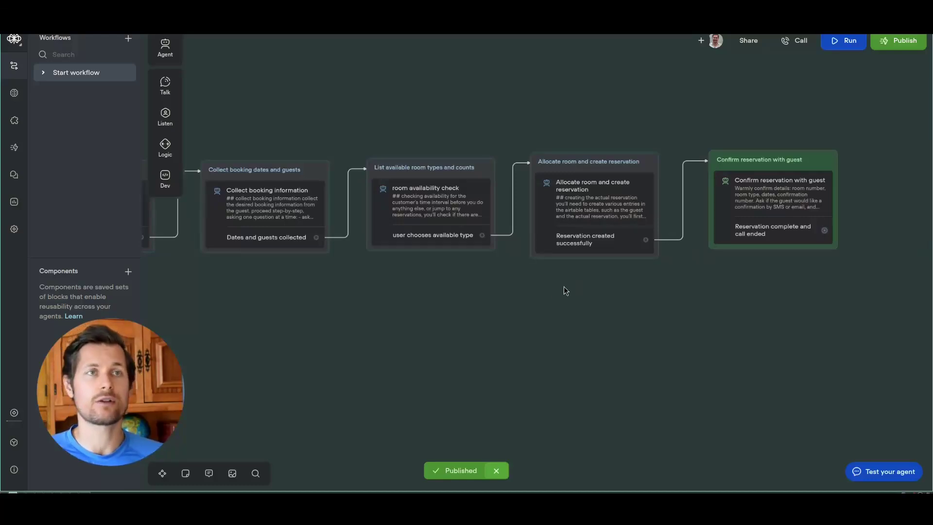
key("ctrl+Tab")
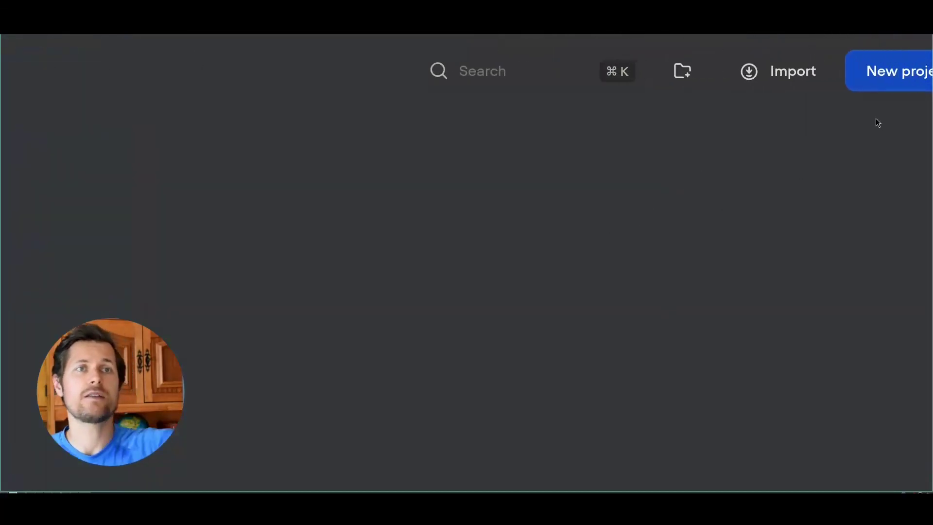
left_click(779, 78)
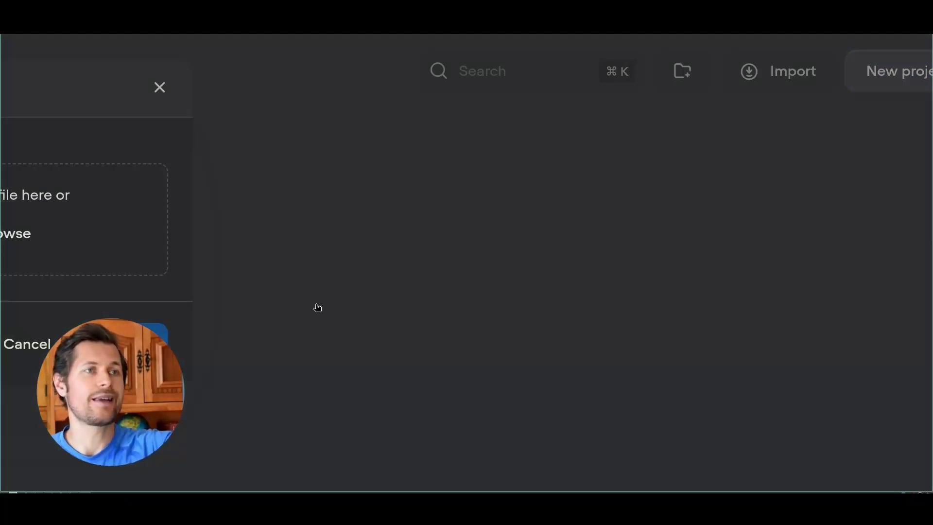
left_click(158, 89)
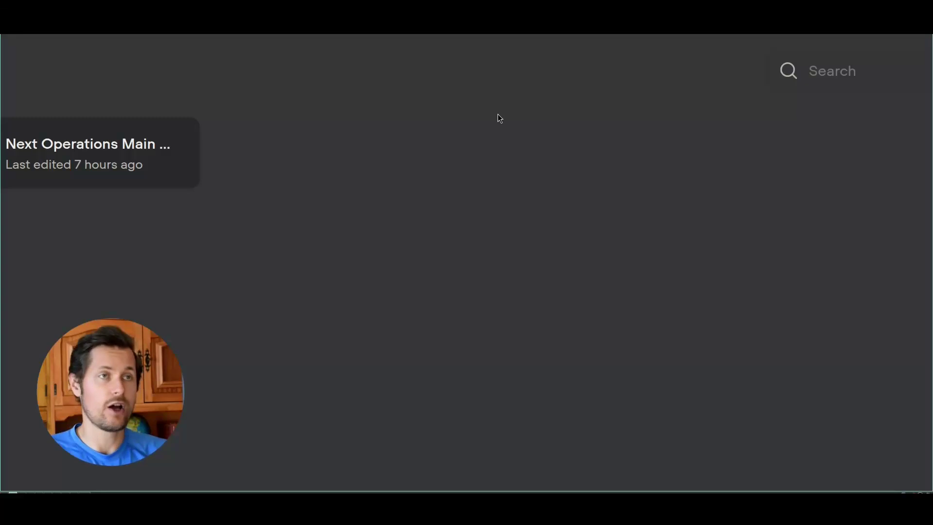